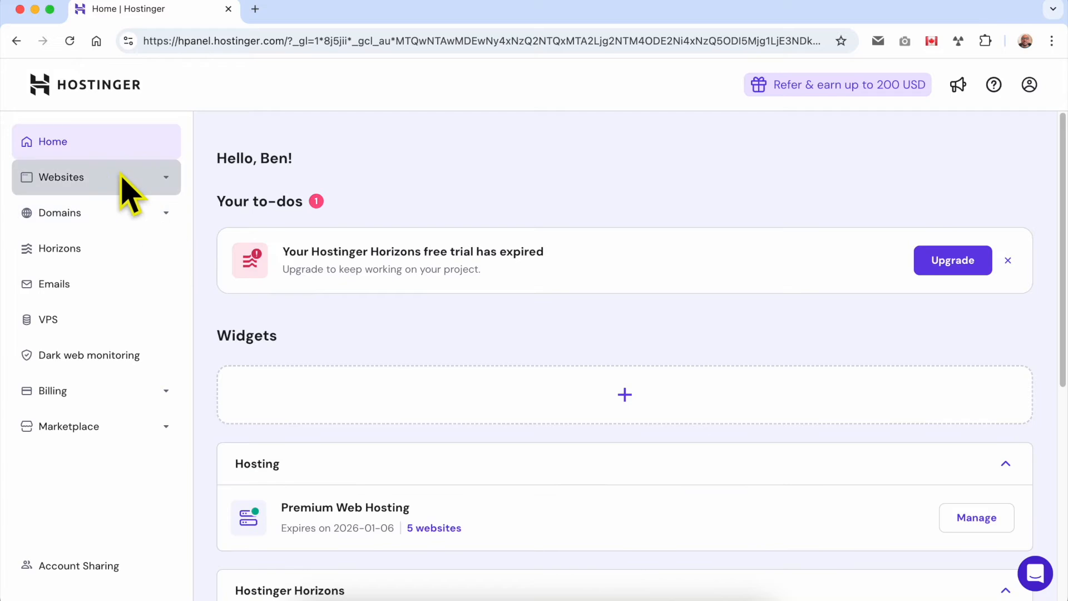
Open the websites list and view the live FocusDownloads site at its temporary builder-preview.com address.
left_click(121, 177)
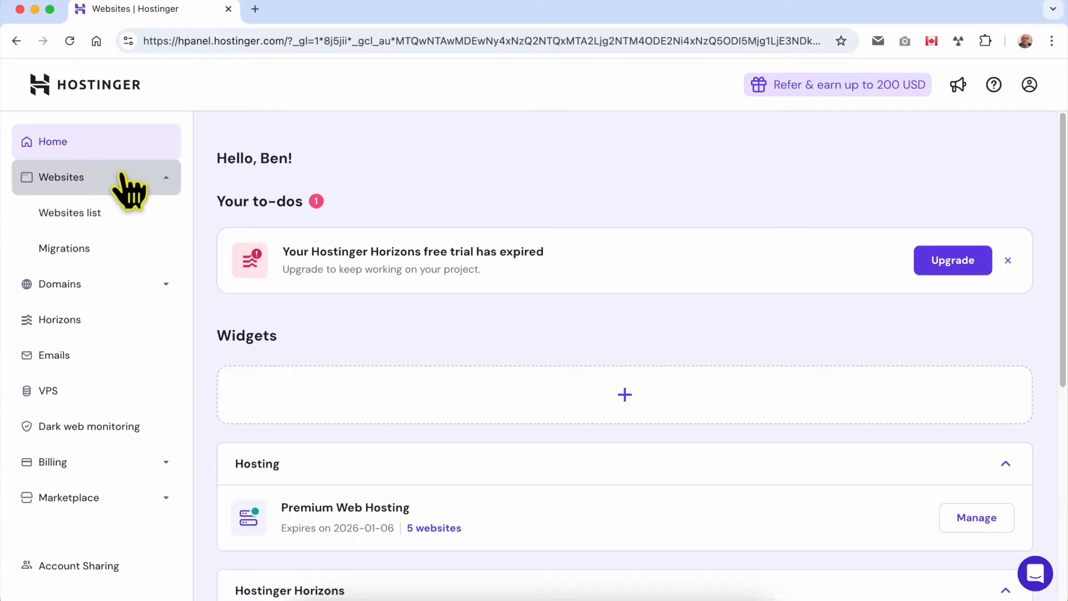
left_click(80, 218)
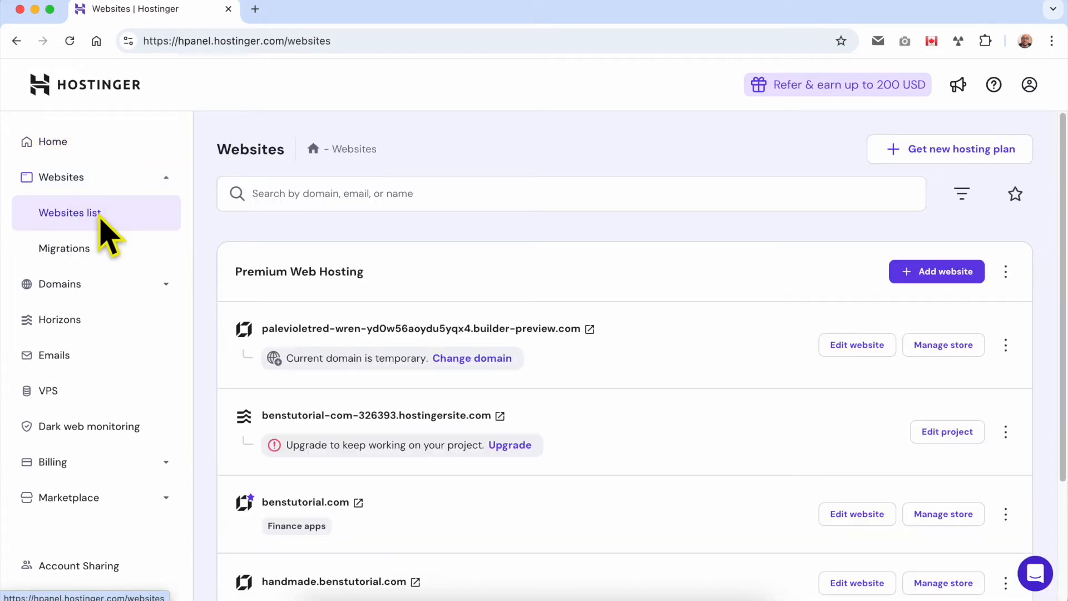
left_click(590, 329)
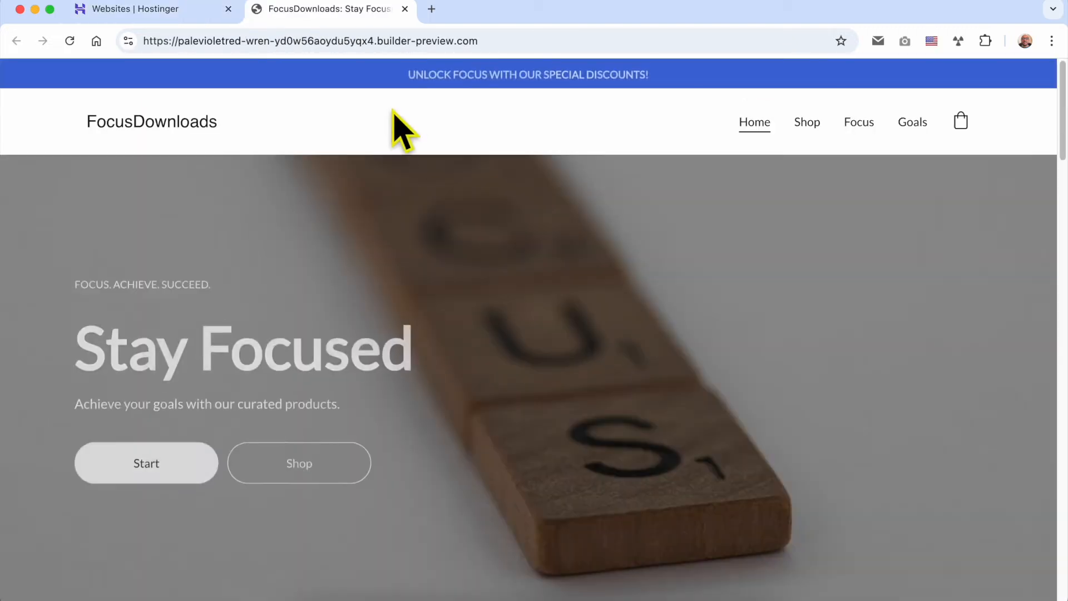
left_click_drag(480, 40, 120, 39)
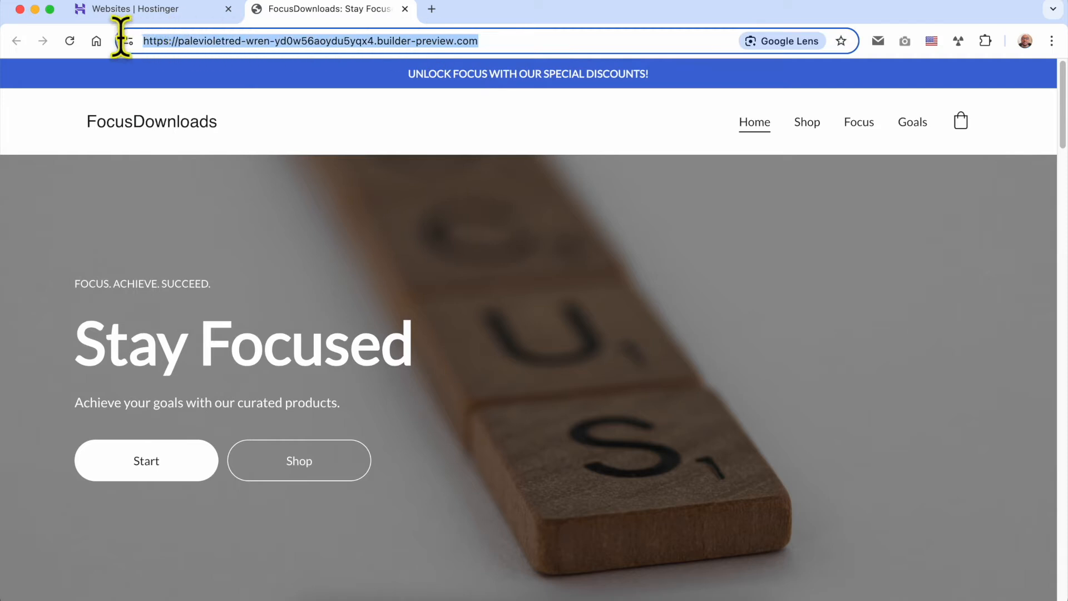
left_click(162, 15)
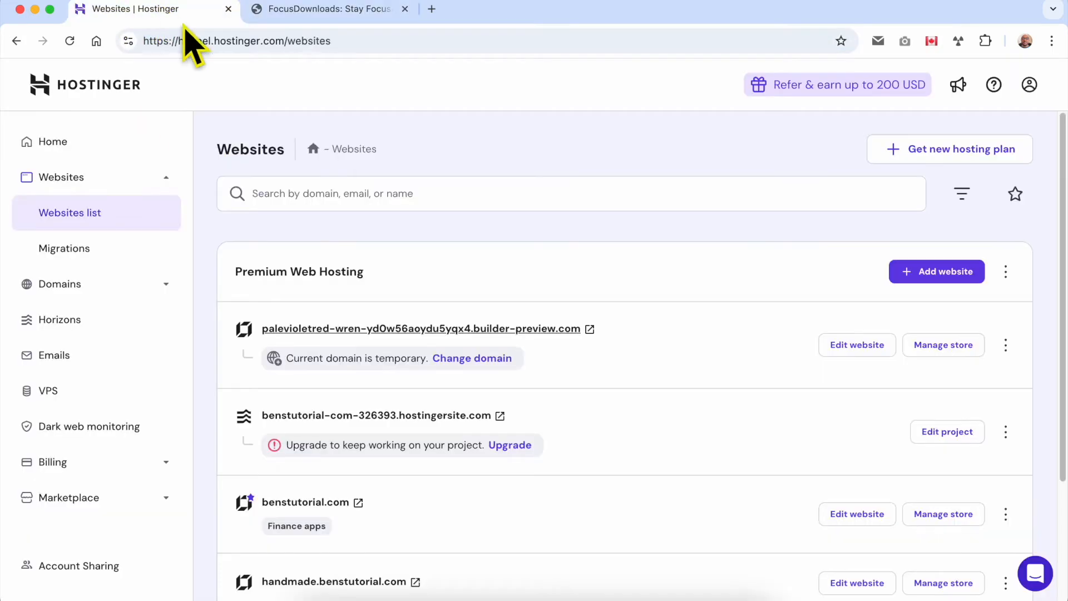
Open the FocusDownloads site in the website editor and start changing its temporary domain.
left_click(858, 352)
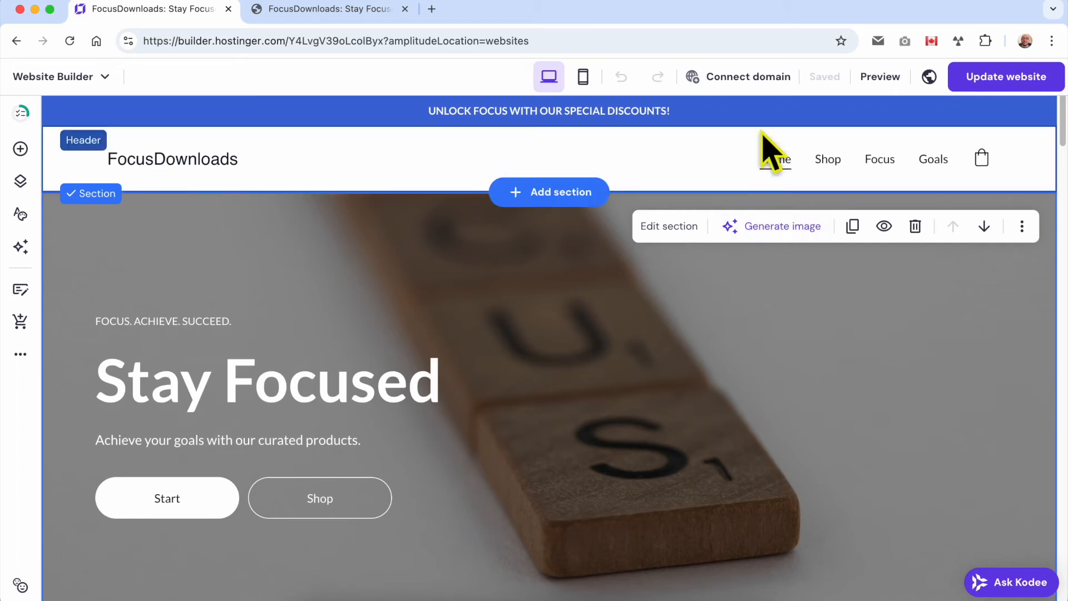
left_click(749, 83)
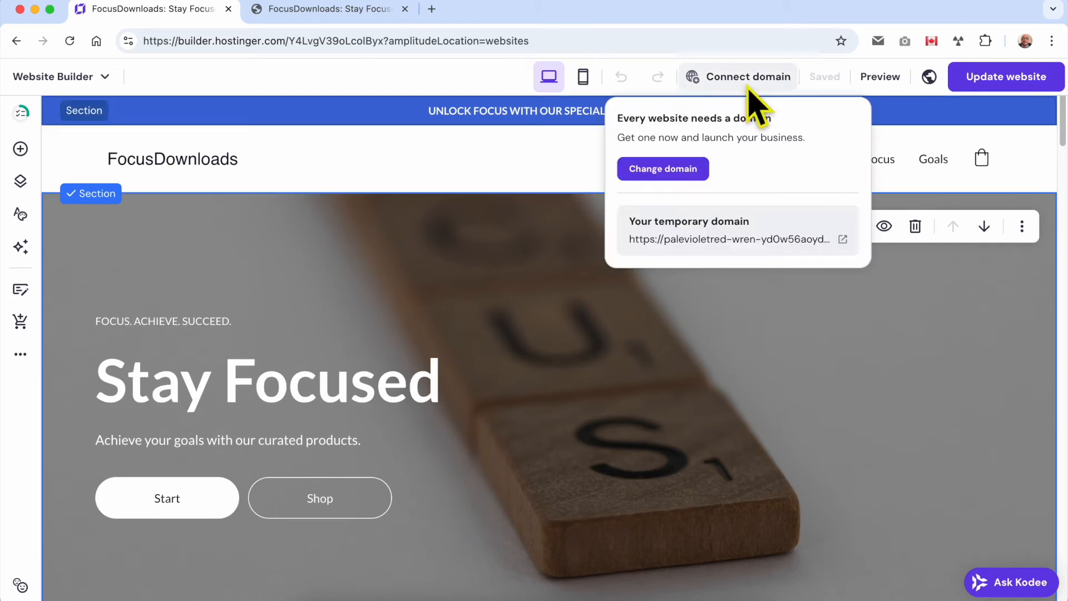
left_click(697, 178)
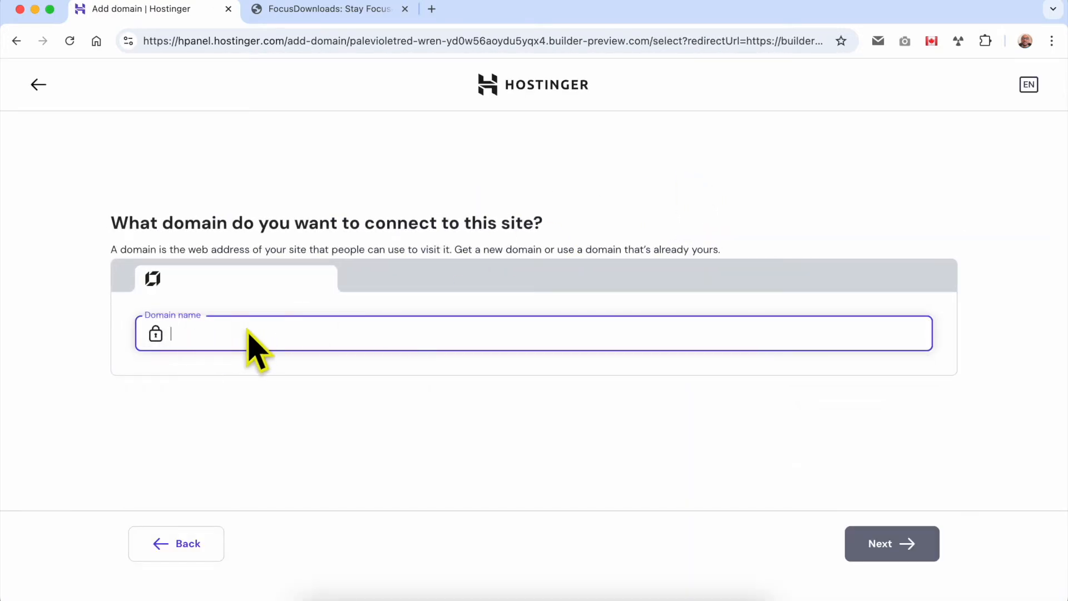
Enter benstutorial.com as the domain name for the site and pick the matching suggestion.
type("benstutorial.com")
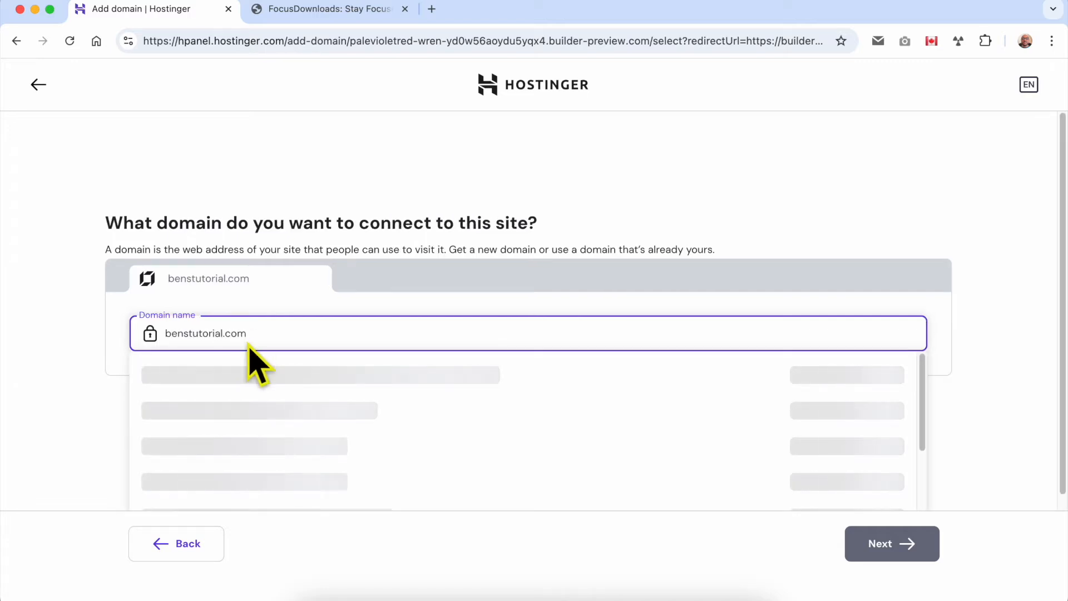
triple_click(264, 336)
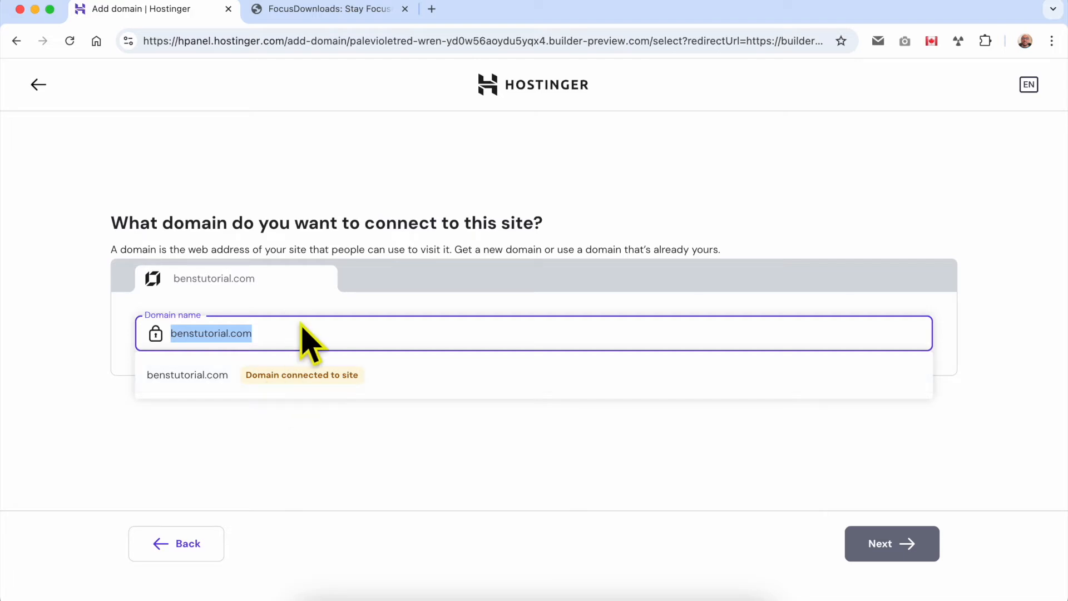
left_click(225, 376)
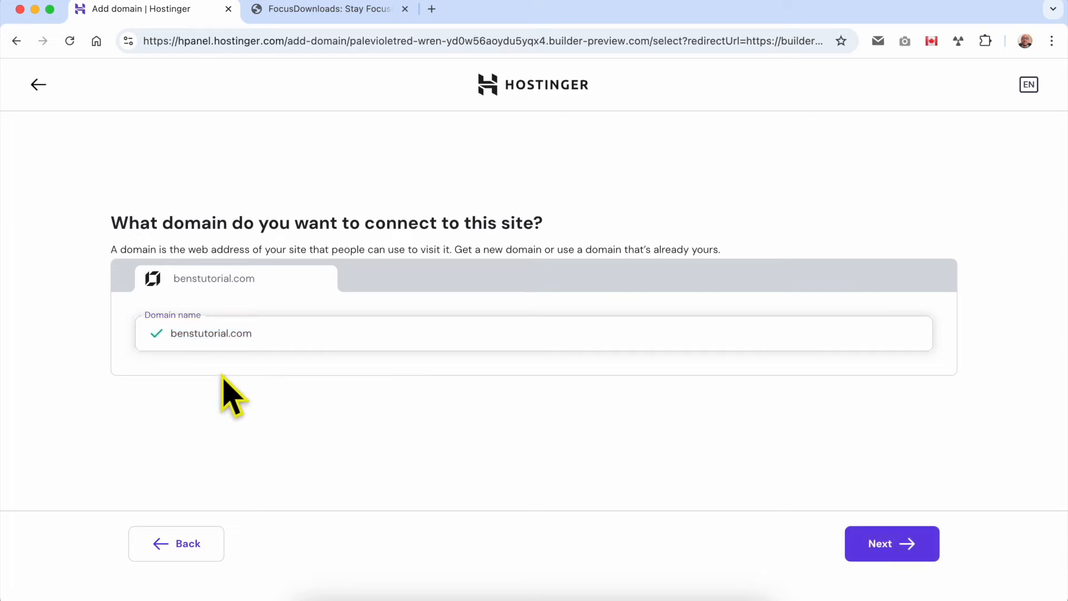
left_click(252, 346)
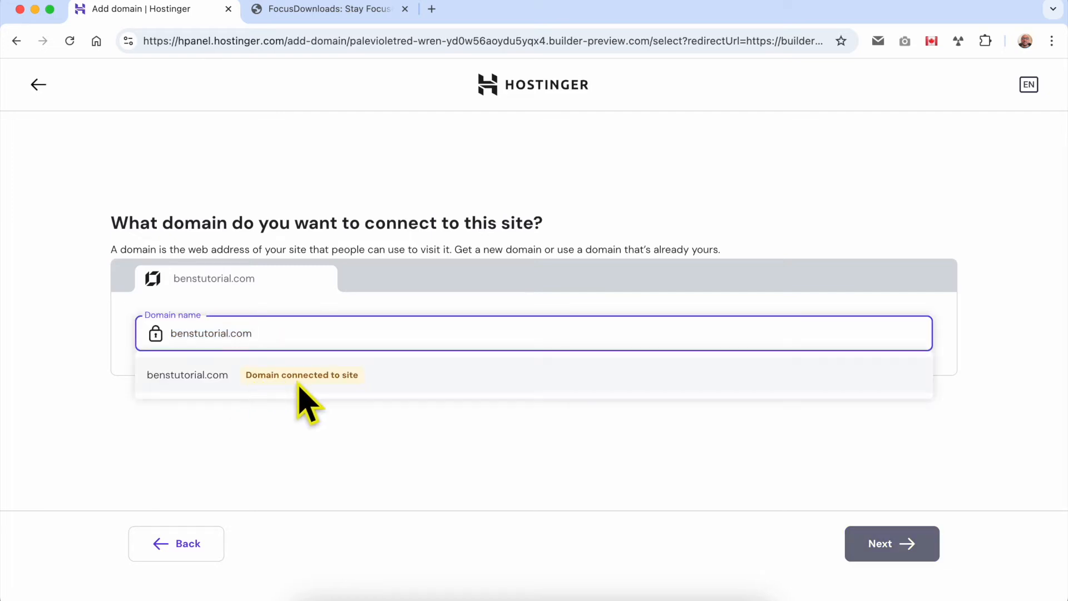
left_click(368, 383)
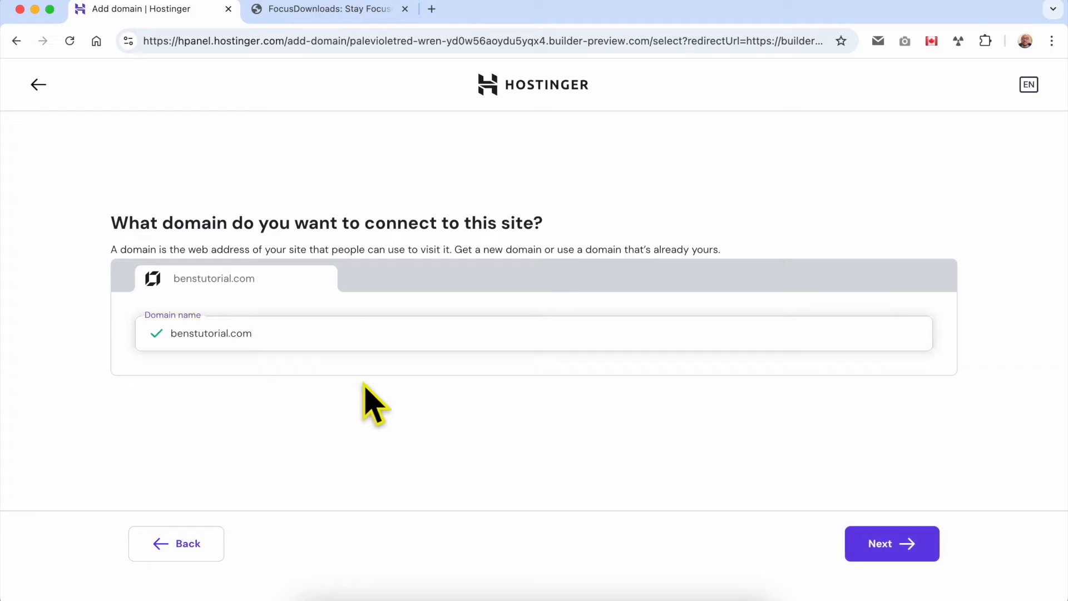
Connect benstutorial.com to the new site, acknowledging the loss of the domain's email data.
left_click(898, 556)
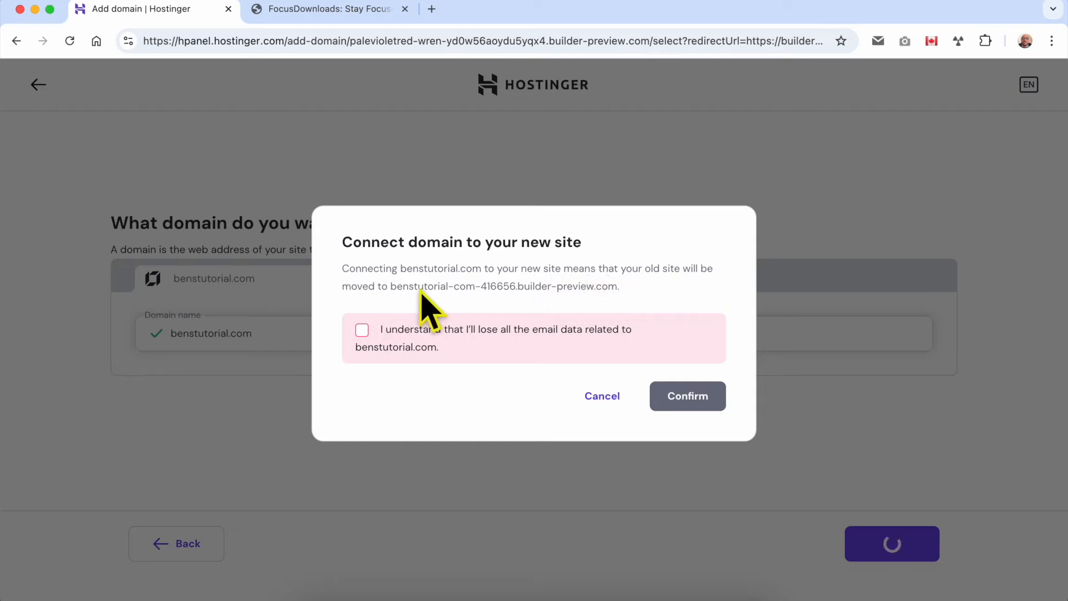
left_click_drag(390, 287, 644, 288)
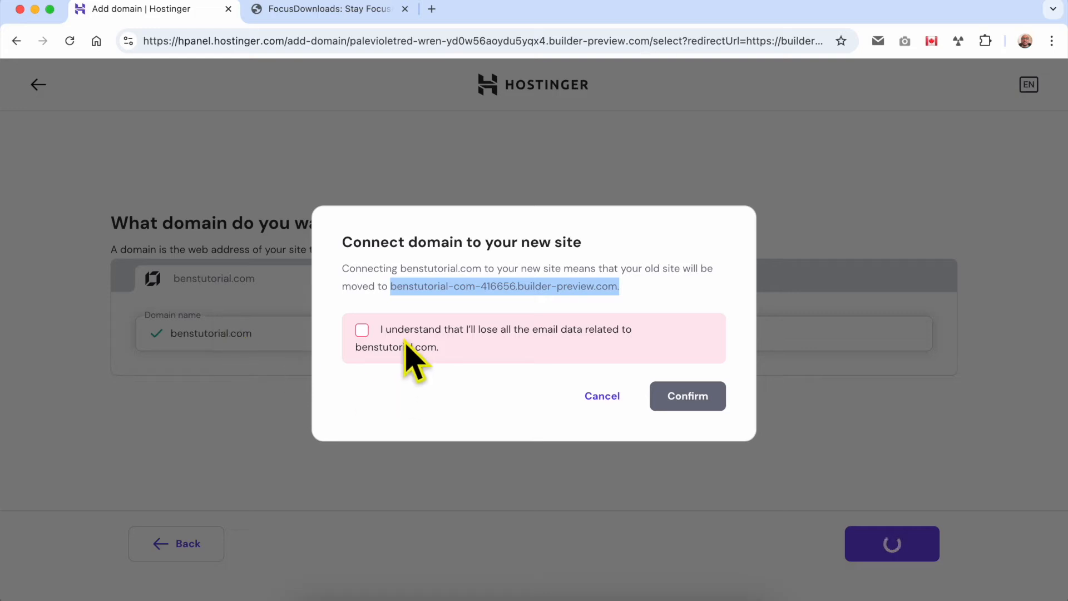
left_click(362, 330)
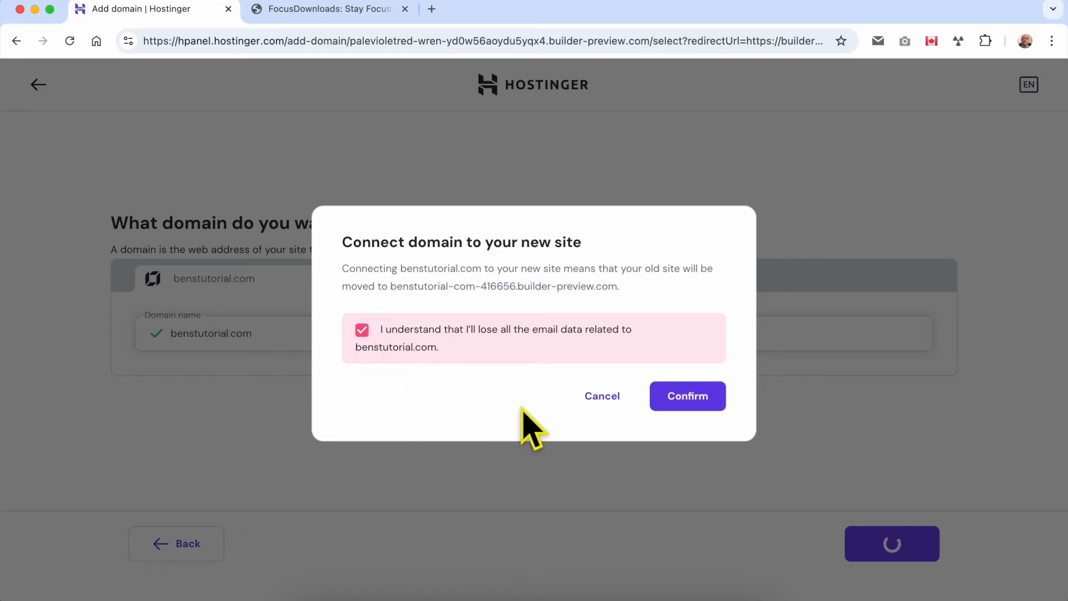
left_click(705, 404)
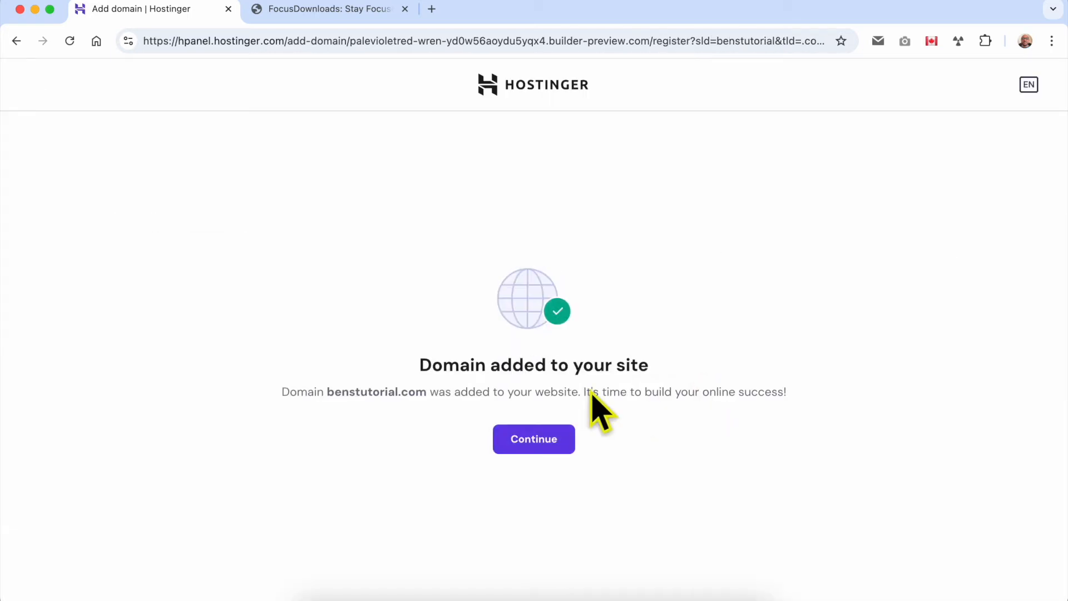
left_click_drag(421, 368, 670, 389)
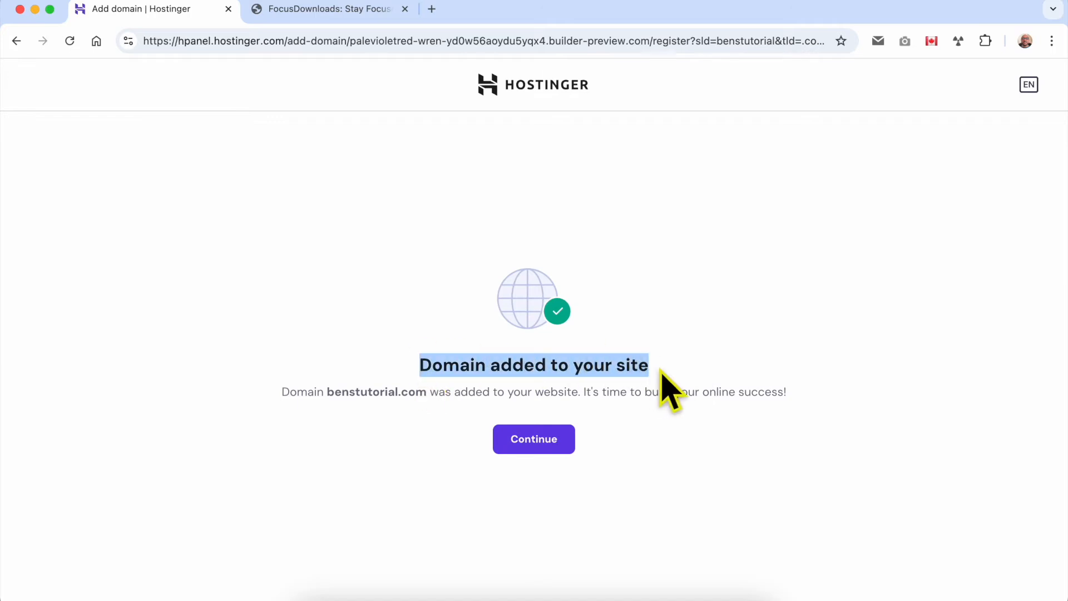
left_click(698, 375)
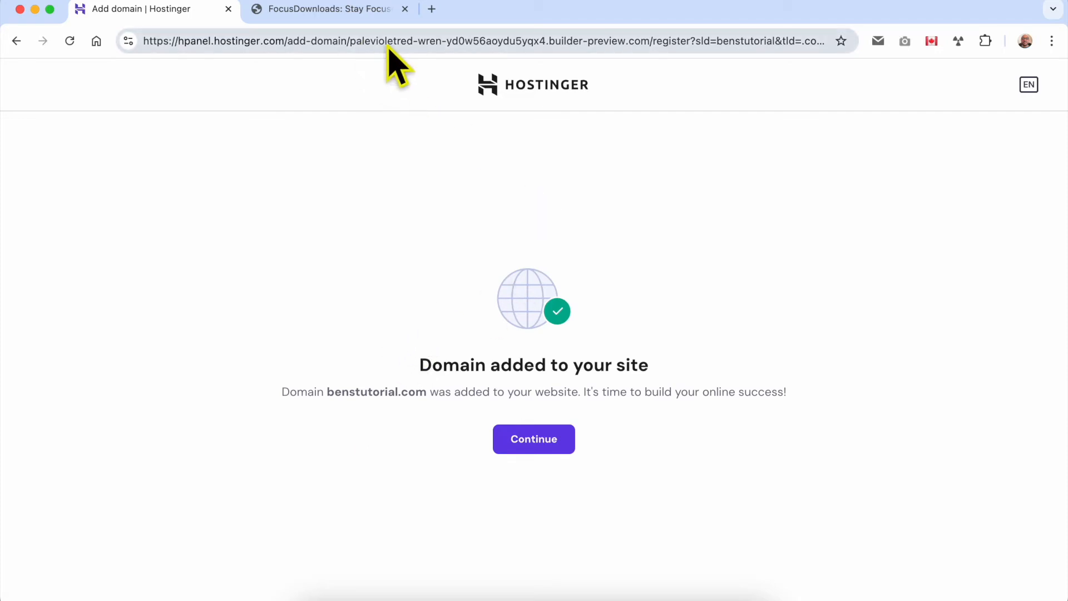
Go to hPanel and open the domain portfolio.
left_click(504, 41)
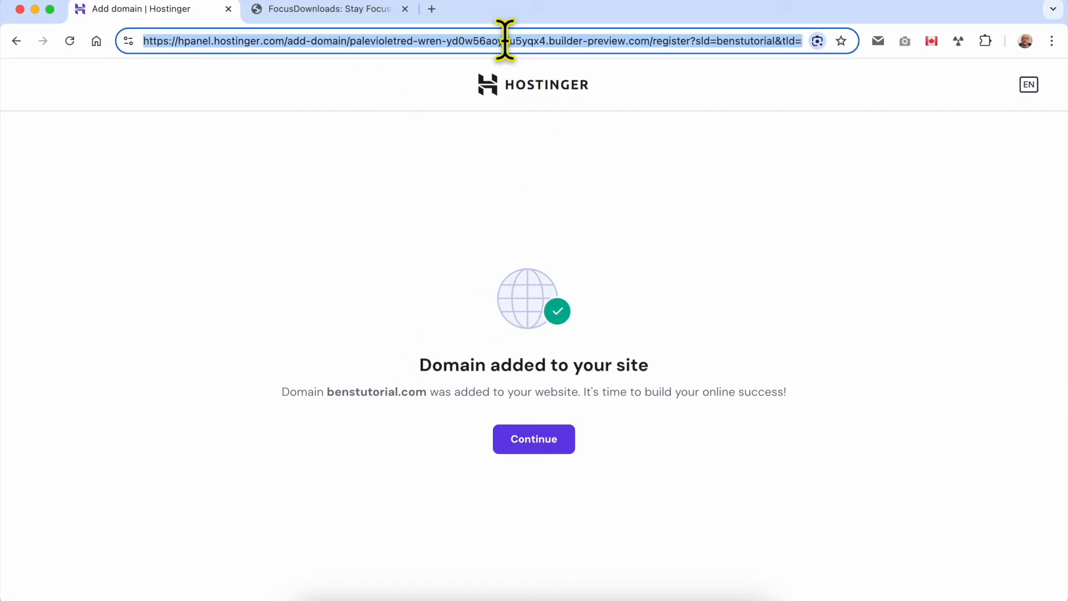
type("hp")
key("Return")
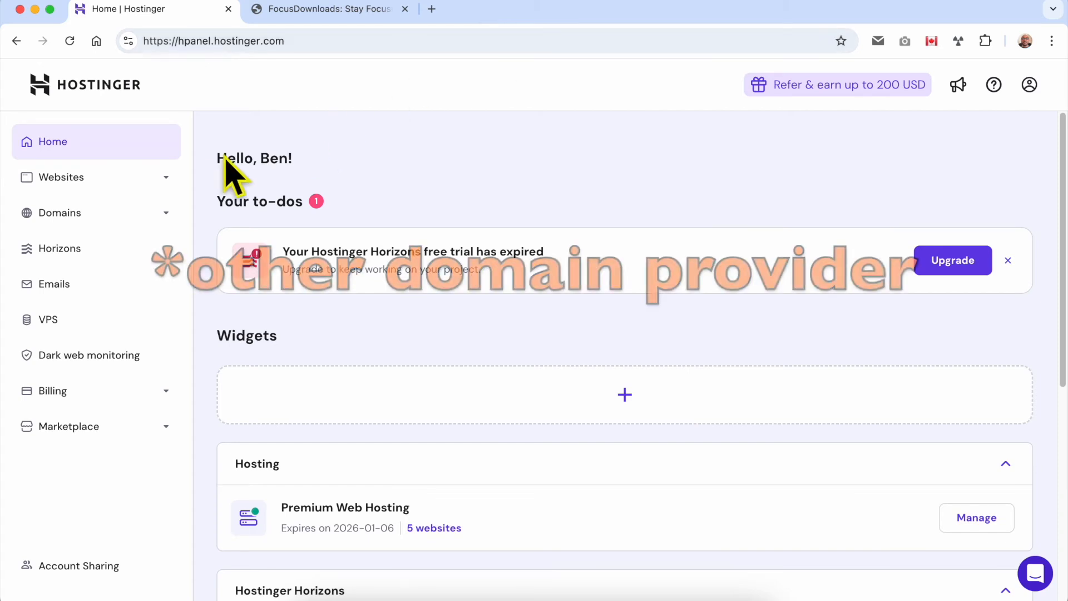
left_click(151, 212)
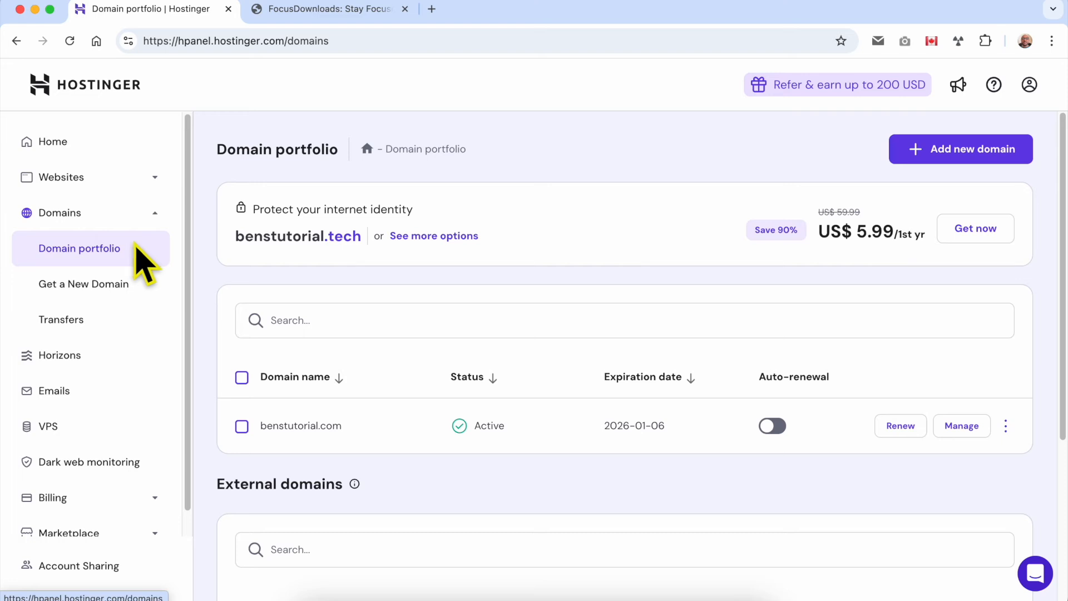
left_click_drag(354, 431, 276, 432)
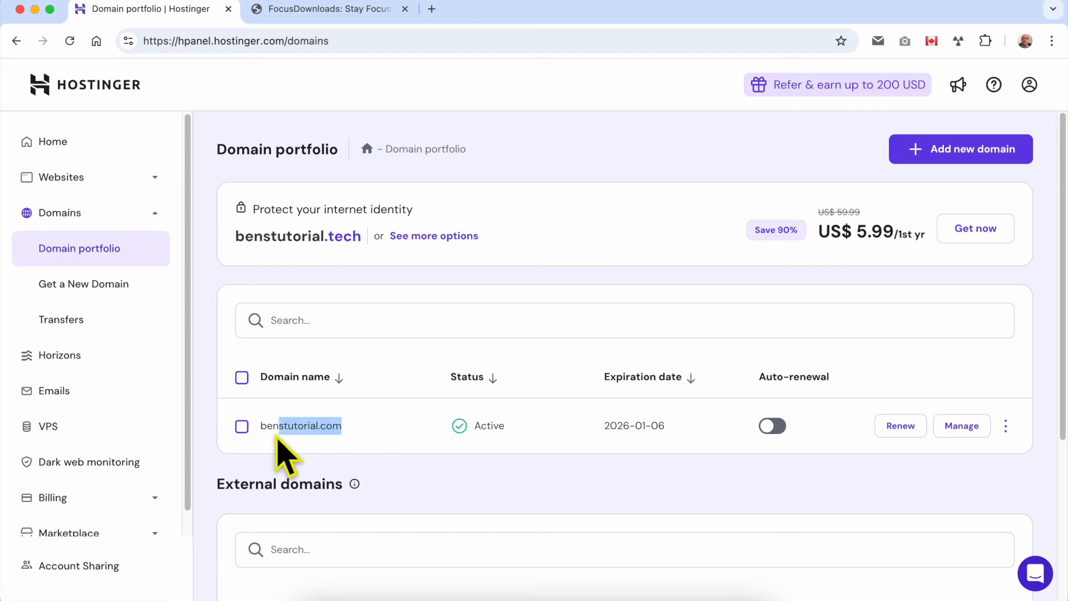
Open the DNS / Nameservers settings of benstutorial.com and start changing its nameservers.
left_click(967, 433)
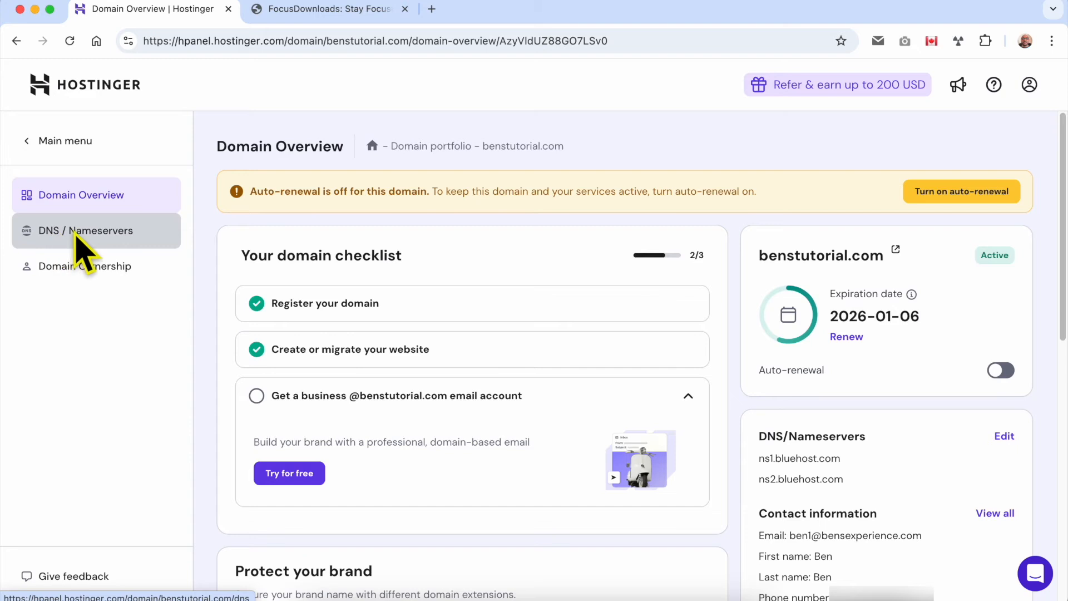
left_click(119, 234)
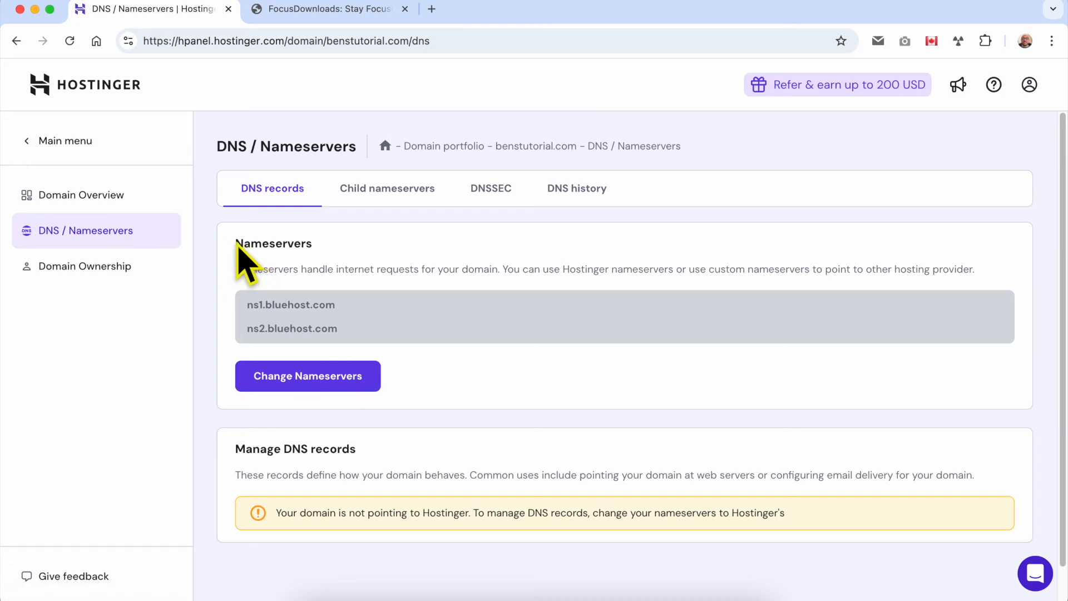
left_click_drag(246, 305, 247, 328)
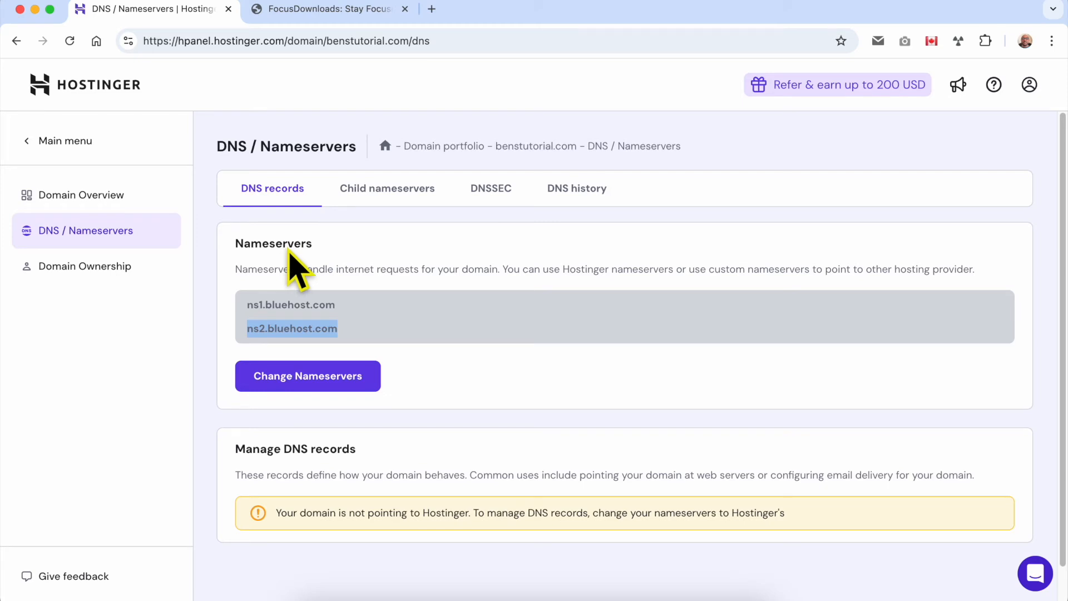
left_click(309, 383)
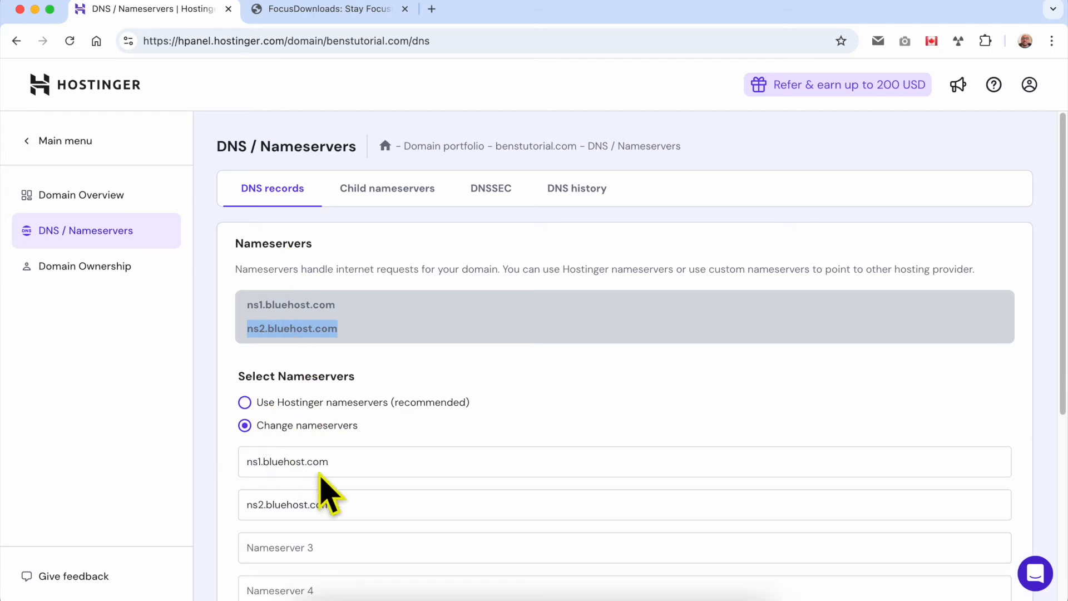
left_click(280, 466)
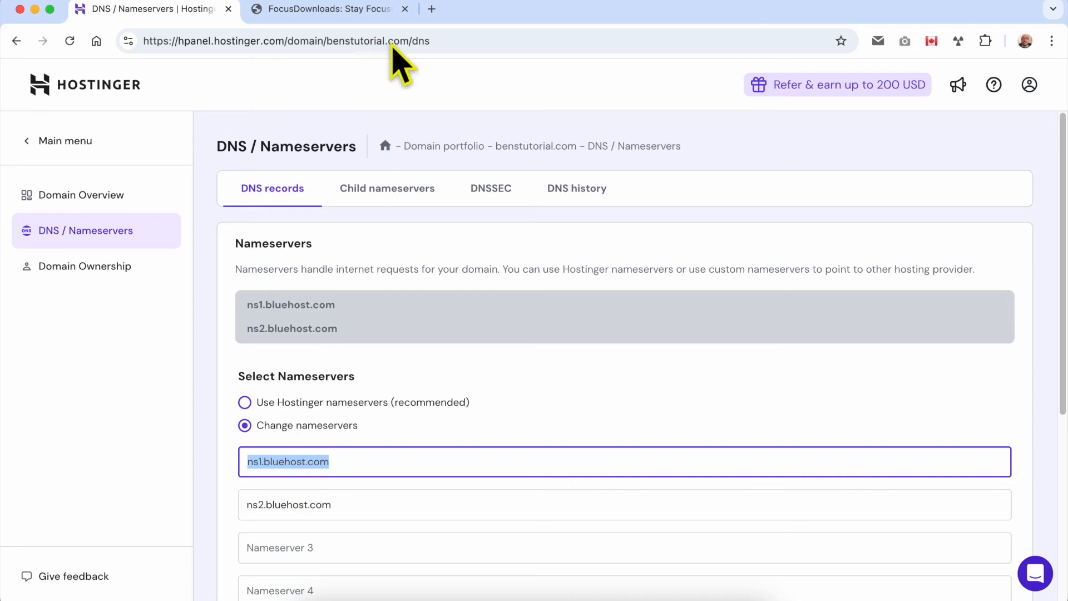
Search Google for "hostinger nameserver", copy ns1.dns-parking.com from the overview, and return to the domain's nameserver form.
left_click(374, 10)
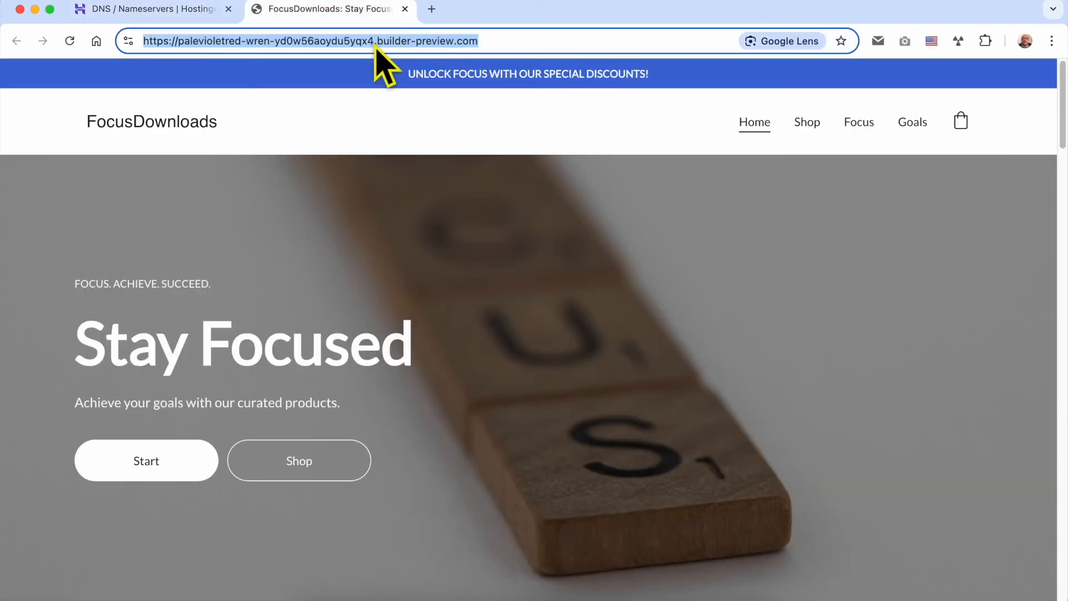
type("hostinger n")
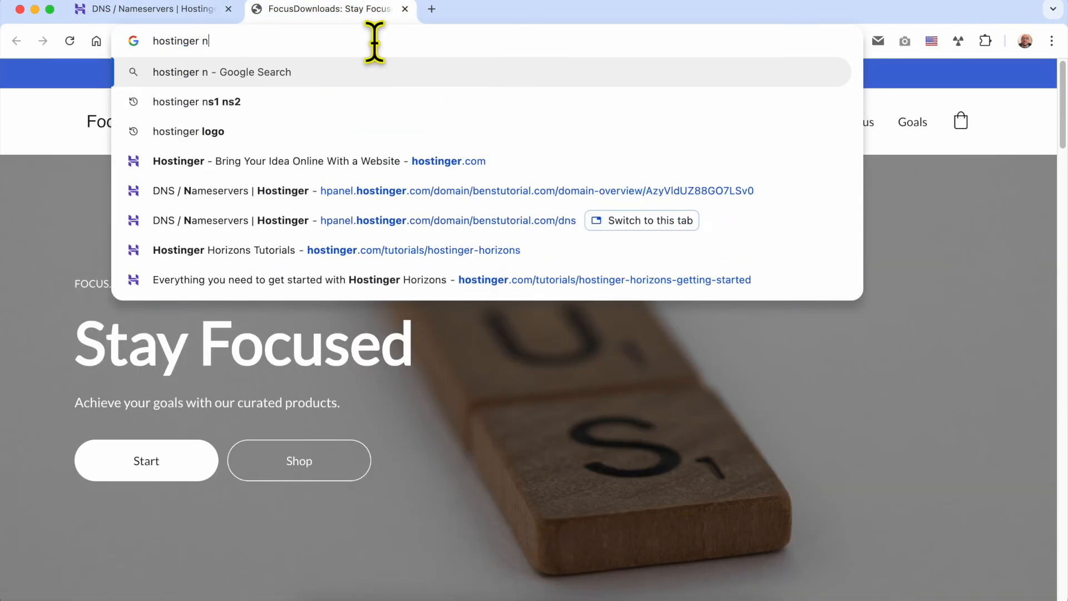
type("ameserver")
key("Return")
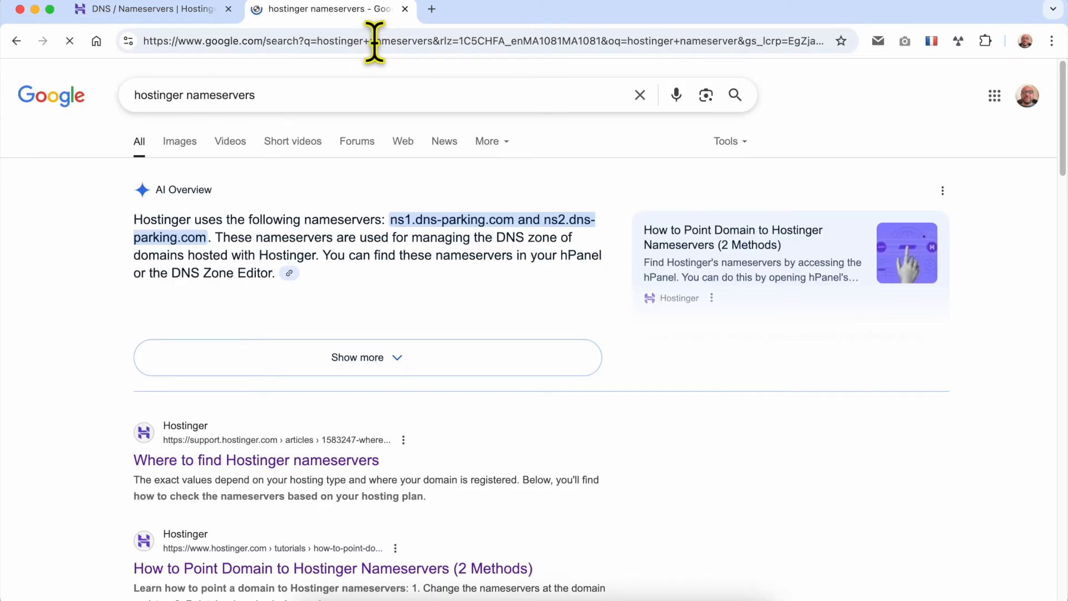
left_click_drag(392, 220, 512, 226)
key("ctrl+c")
key("ctrl+shift+Tab")
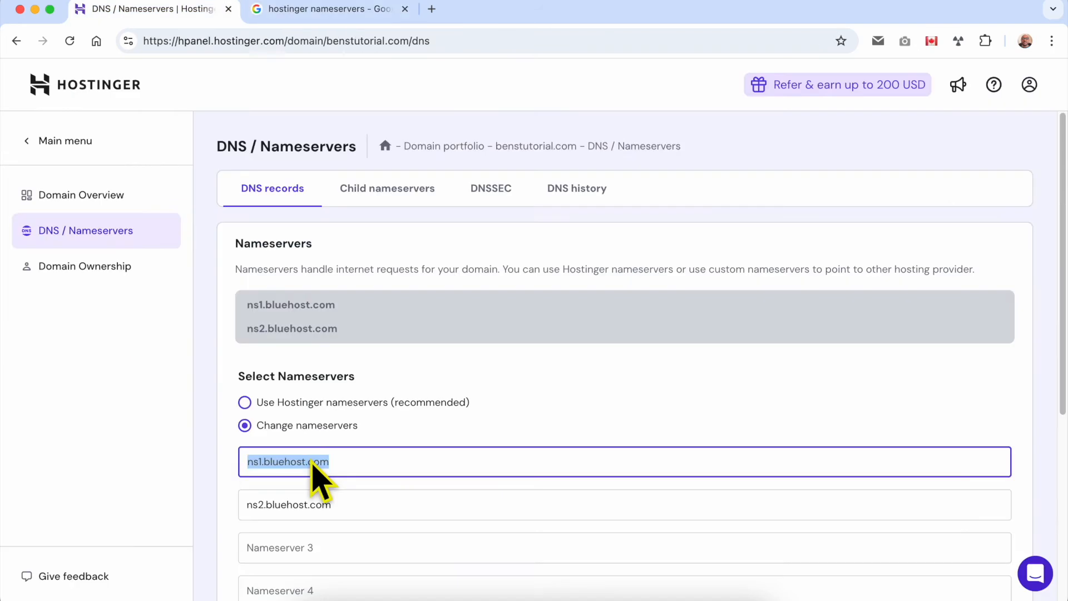
Choose the option to use Hostinger nameservers (recommended) for benstutorial.com.
right_click(315, 466)
left_click(350, 345)
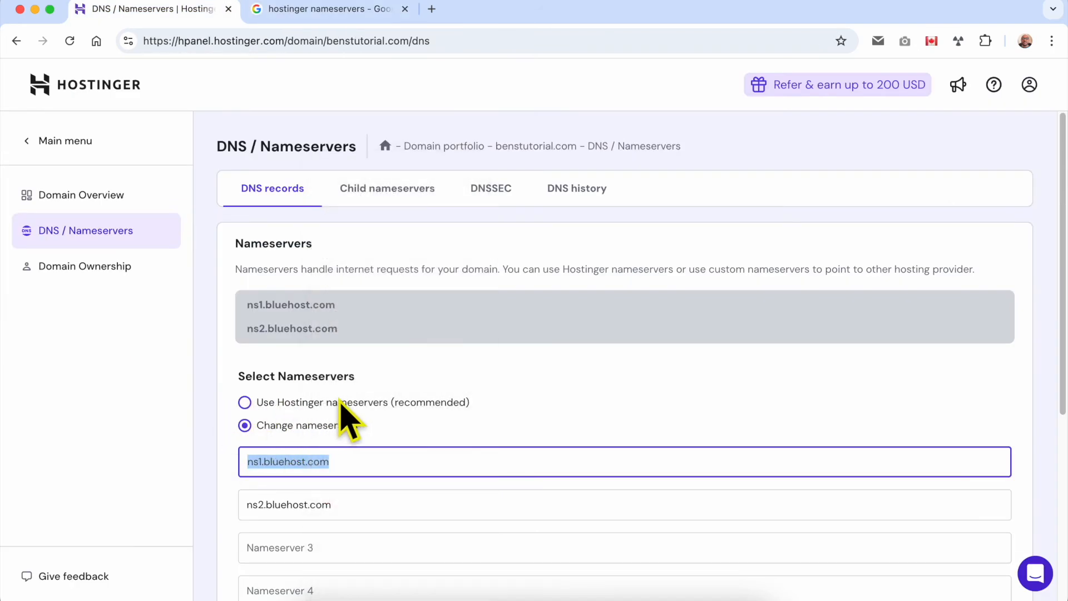
left_click(340, 403)
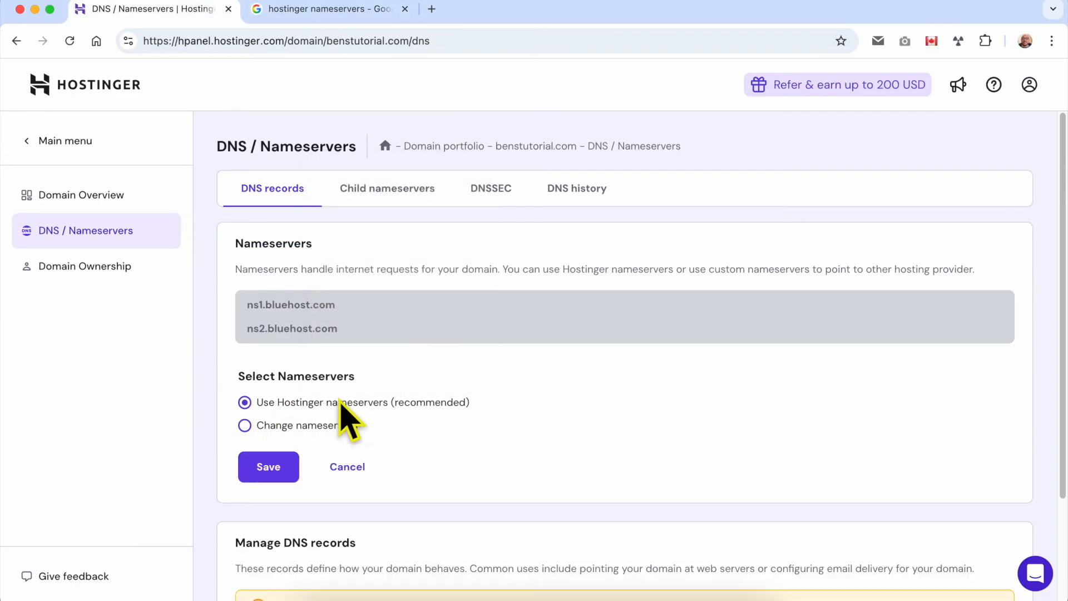
Check the Hostinger nameservers in the Google overview and return to the nameserver form in hPanel.
left_click(328, 15)
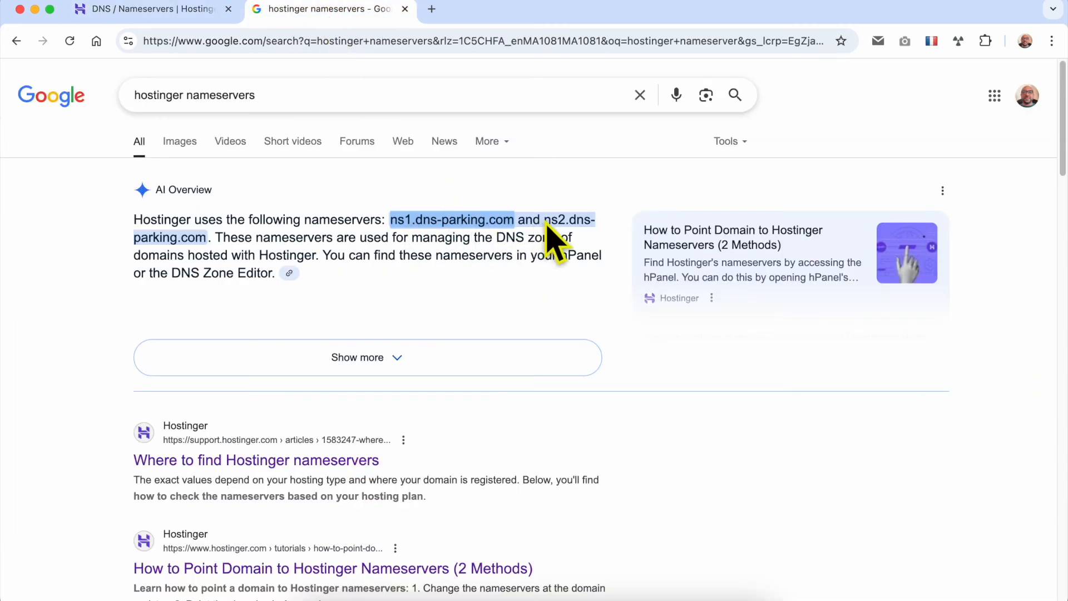
left_click_drag(545, 220, 206, 238)
left_click(167, 11)
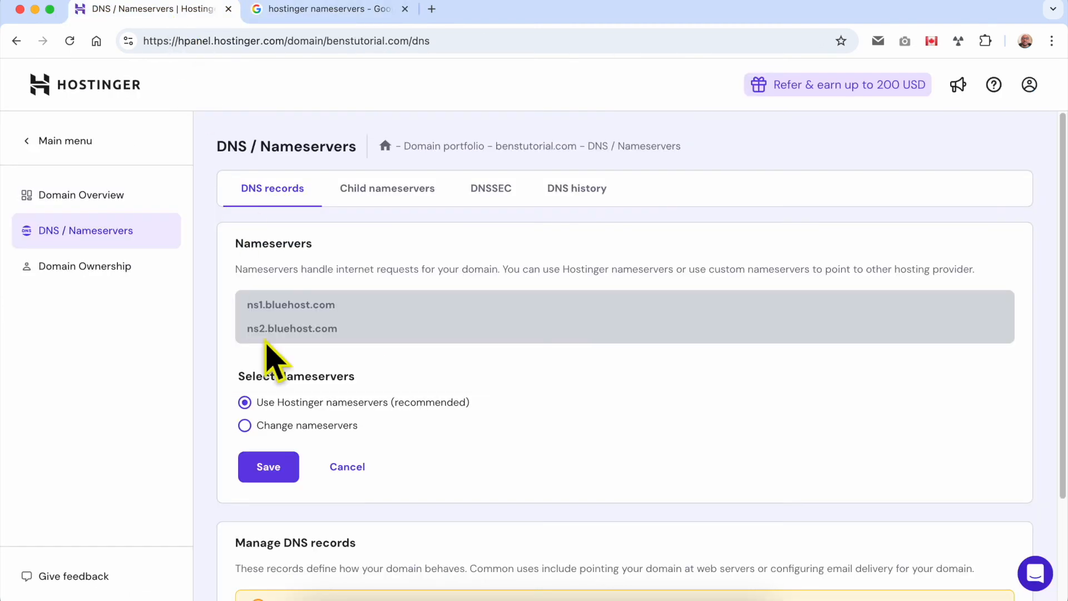
Choose the option to change nameservers manually and replace the first nameserver with the copied ns1.dns-parking.com.
left_click(245, 425)
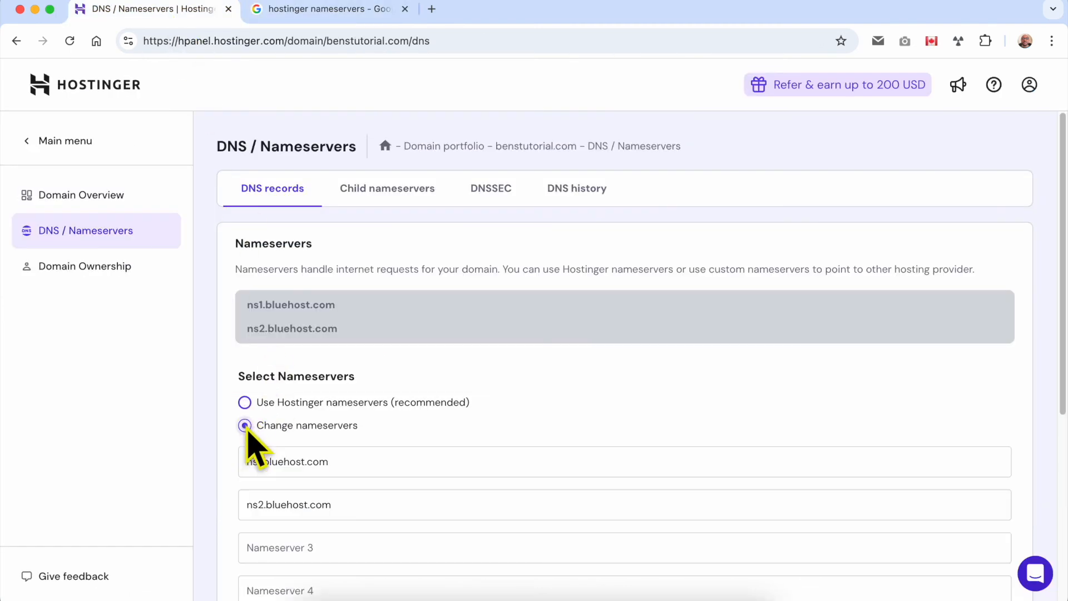
double_click(297, 467)
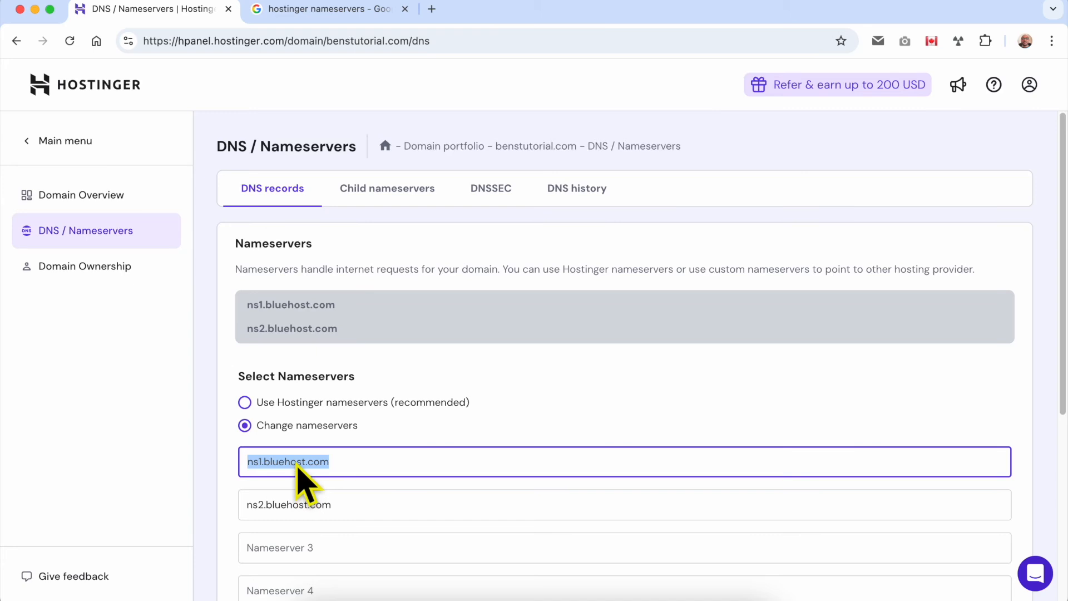
right_click(298, 466)
left_click(341, 310)
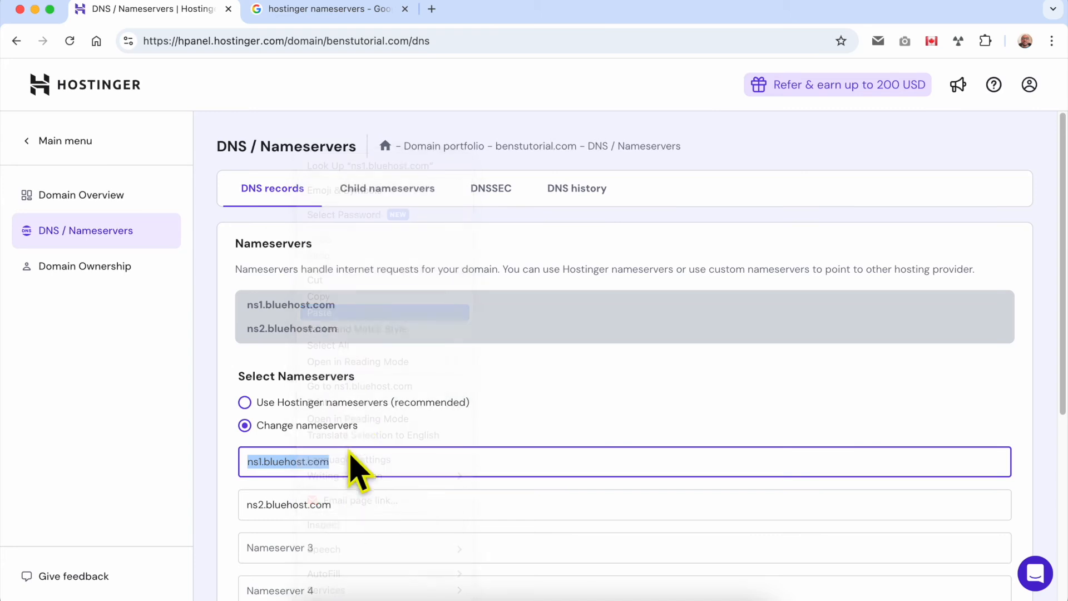
Copy ns2.dns-parking.com from the Google overview and enter it as the second nameserver of benstutorial.com.
left_click(345, 8)
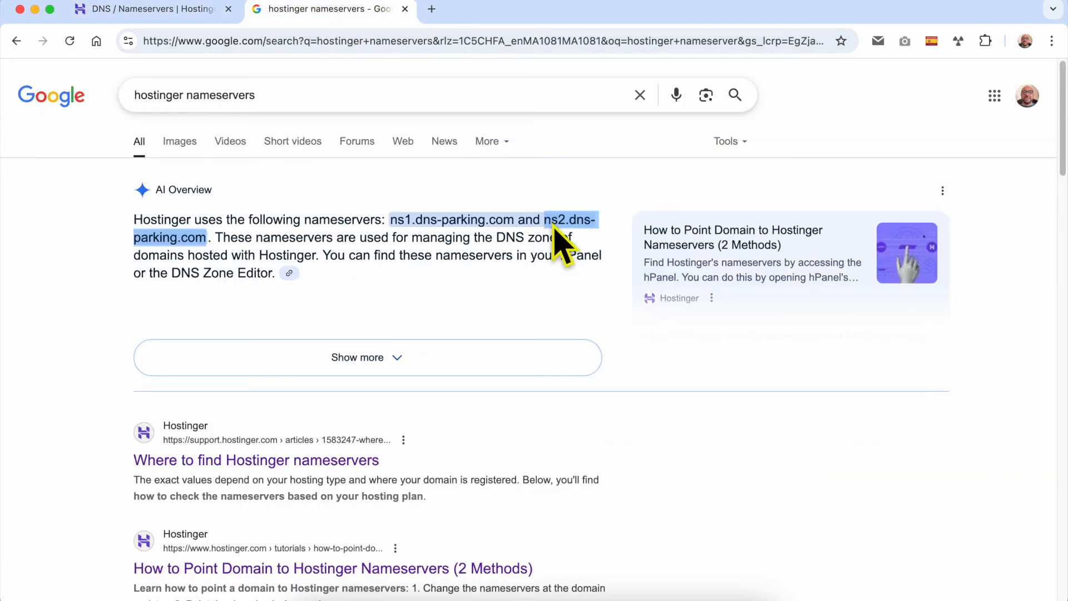
left_click_drag(546, 222, 204, 238)
right_click(202, 237)
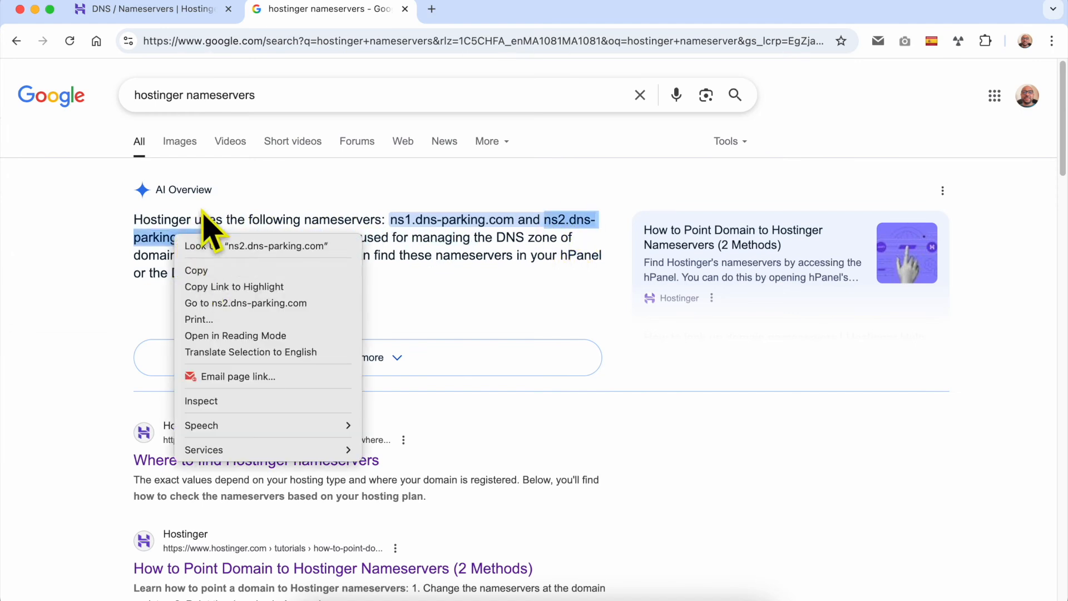
left_click(203, 270)
left_click(186, 12)
triple_click(321, 506)
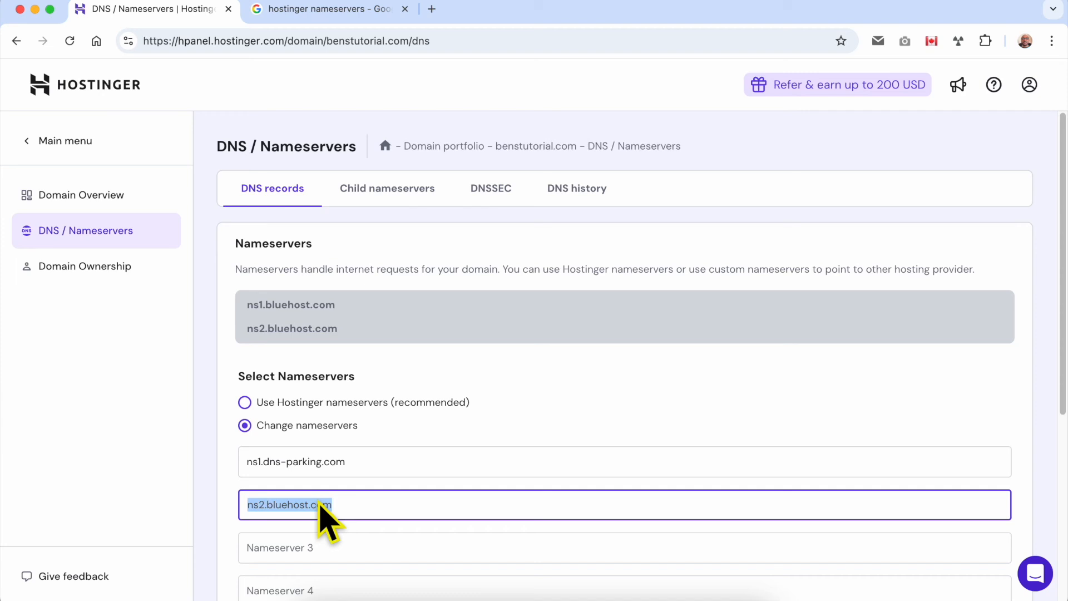
right_click(321, 506)
left_click(367, 313)
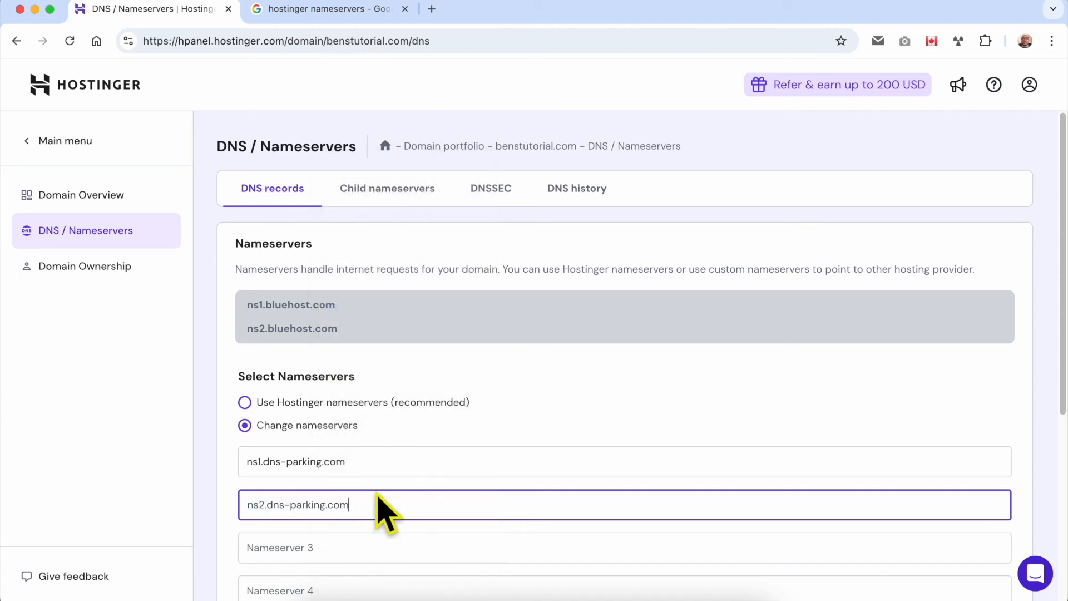
left_click(317, 481)
Save the new nameservers for benstutorial.com and close the confirmation dialog.
scroll(279, 481, "up", 5)
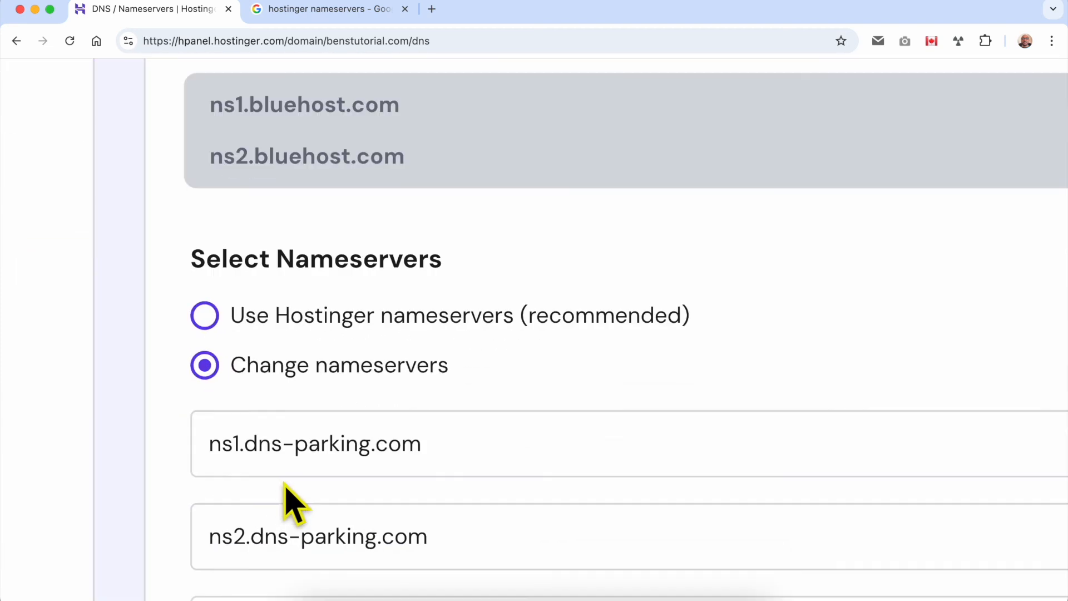
scroll(289, 504, "down", 4)
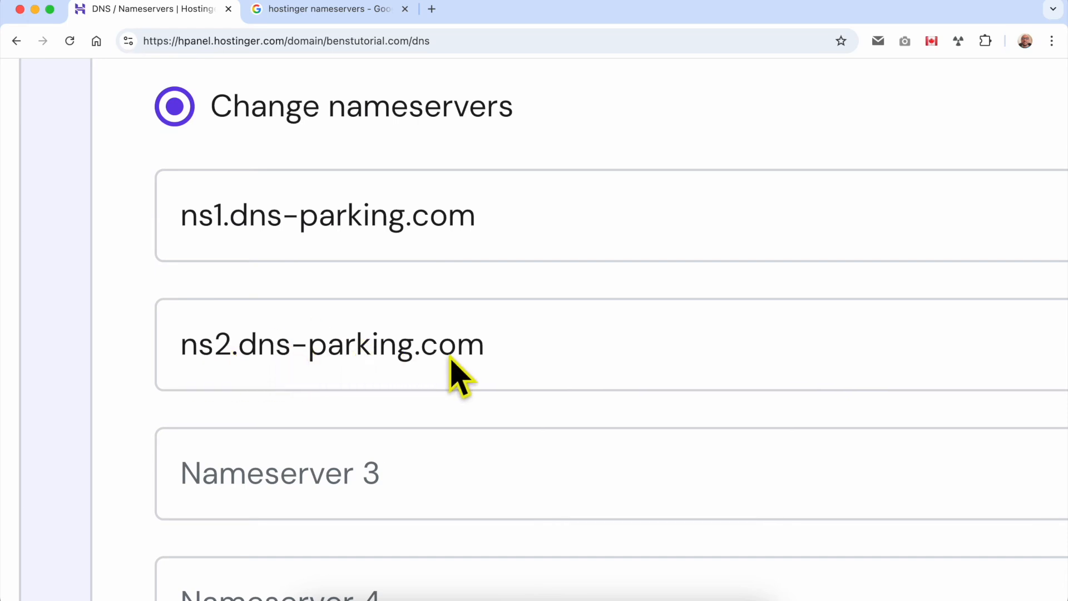
scroll(441, 357, "down", 5)
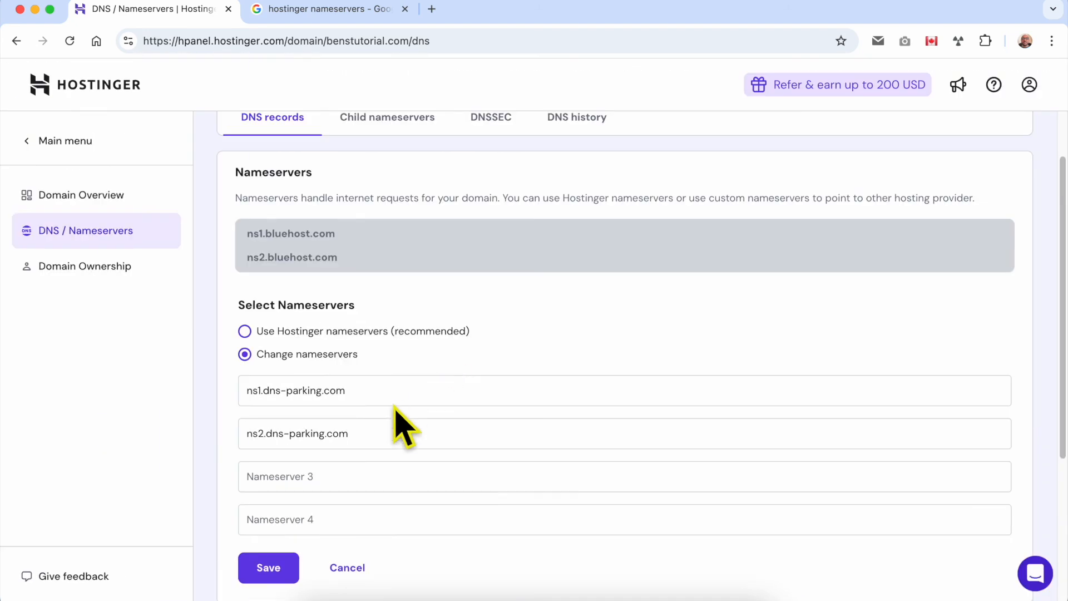
left_click(279, 572)
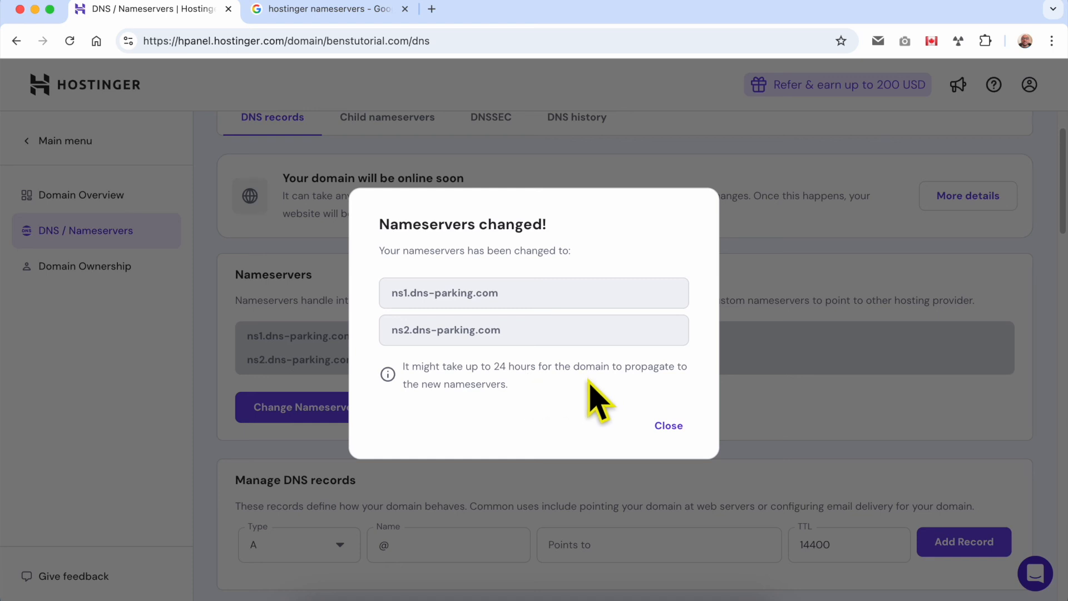
left_click(667, 425)
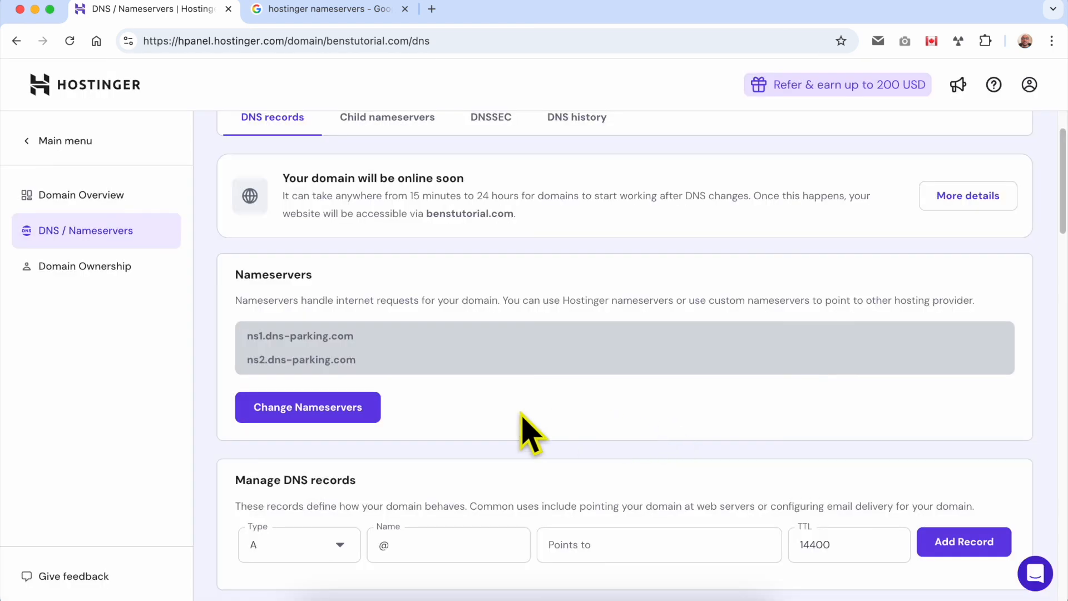
Open benstutorial.com from the domain notice in a new tab and check the live site and its address.
scroll(509, 434, "up", 2)
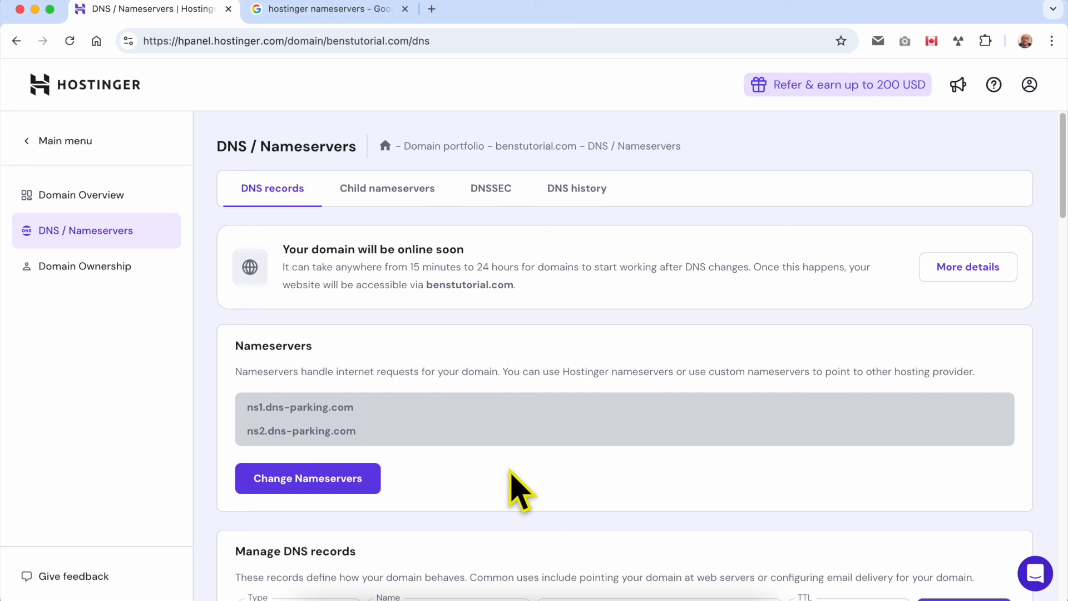
left_click_drag(513, 284, 427, 287)
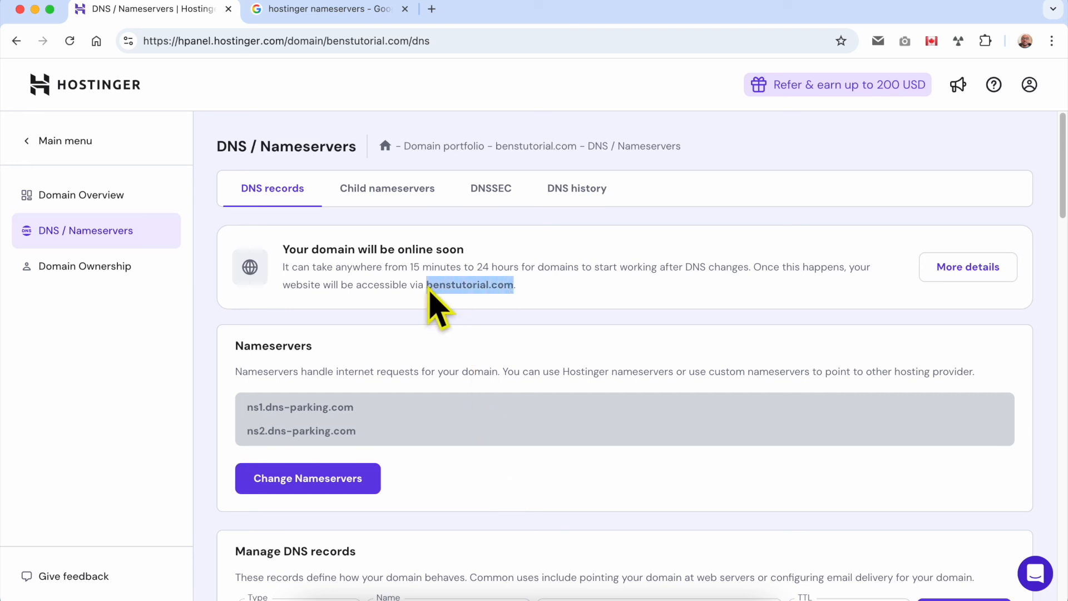
right_click(430, 287)
left_click(476, 345)
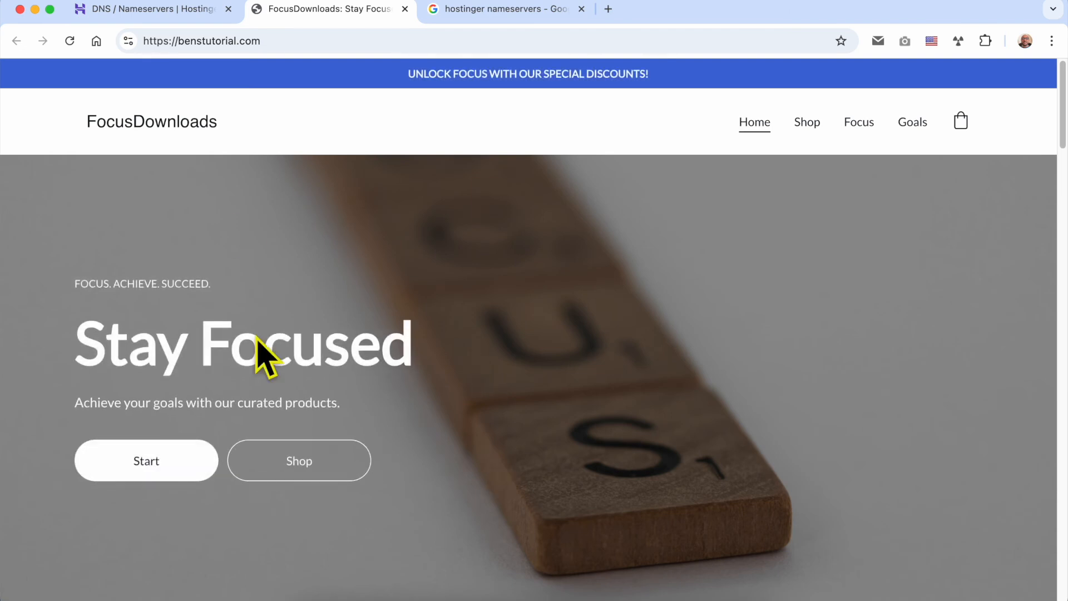
left_click_drag(290, 40, 143, 38)
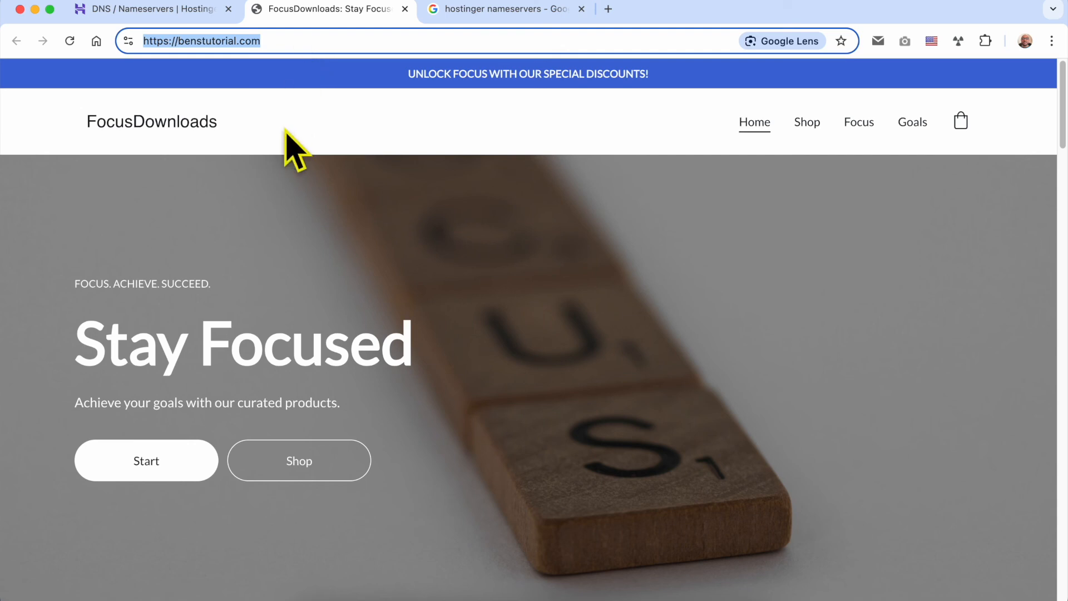
left_click(421, 214)
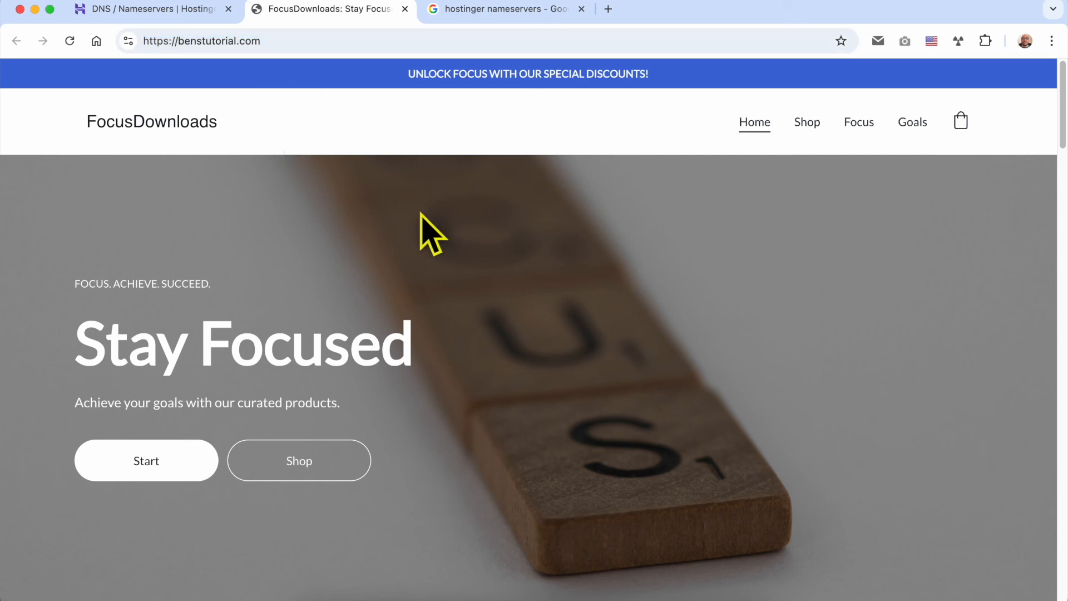